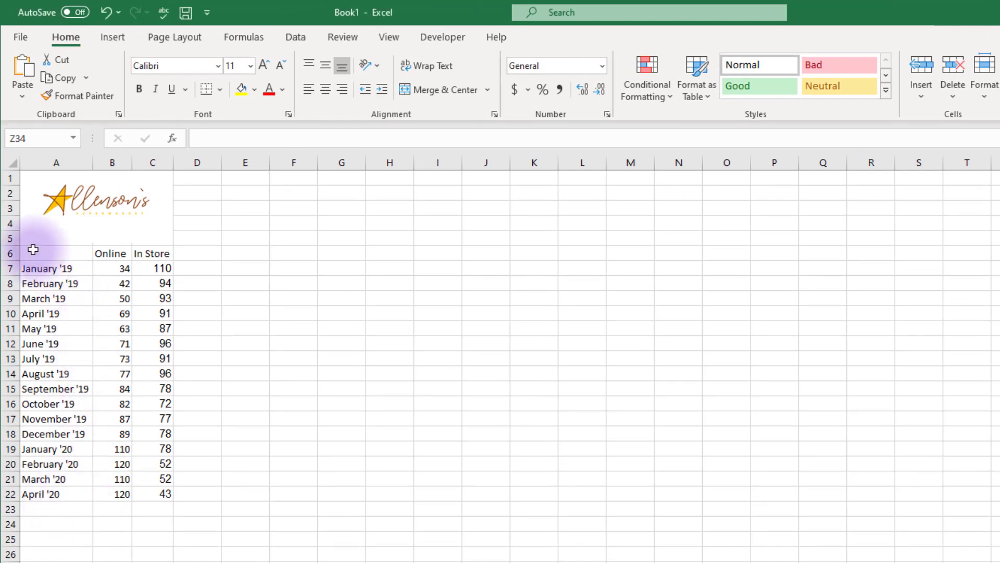
# Step: Try a 2-D line chart of the months with Online and In Store figures, then delete it
pyautogui.moveTo(30, 250); pyautogui.dragTo(173, 497)
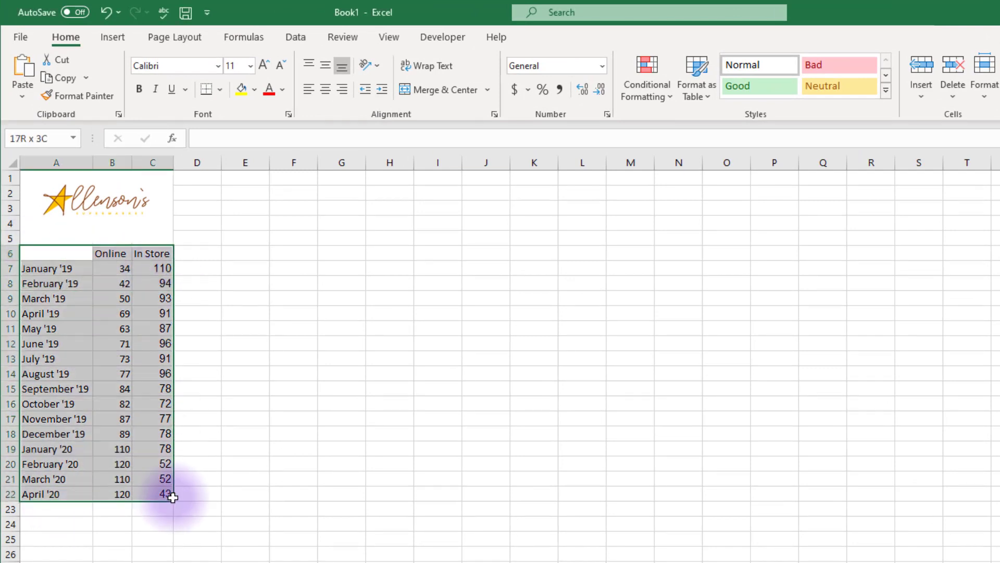
pyautogui.click(113, 43)
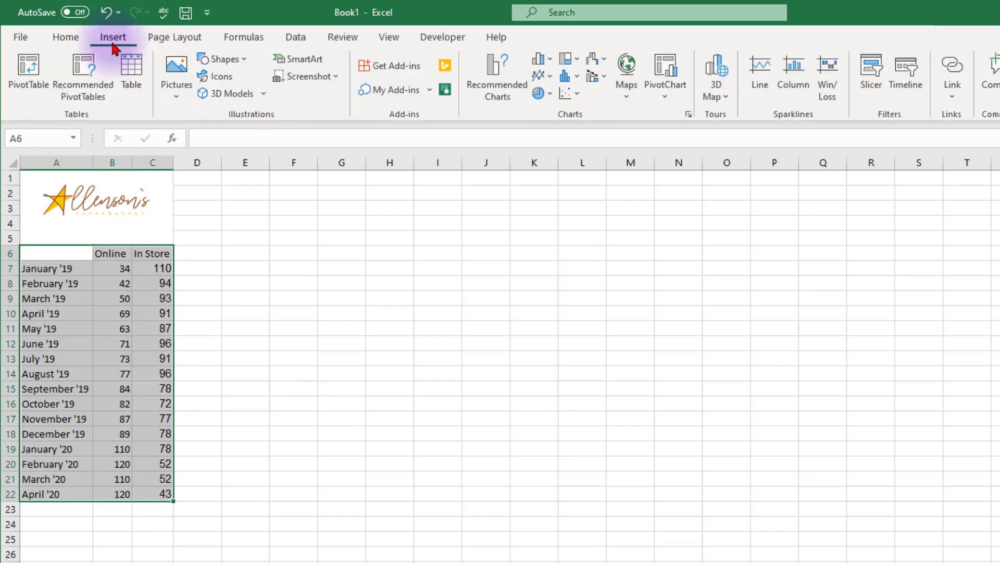
pyautogui.click(553, 84)
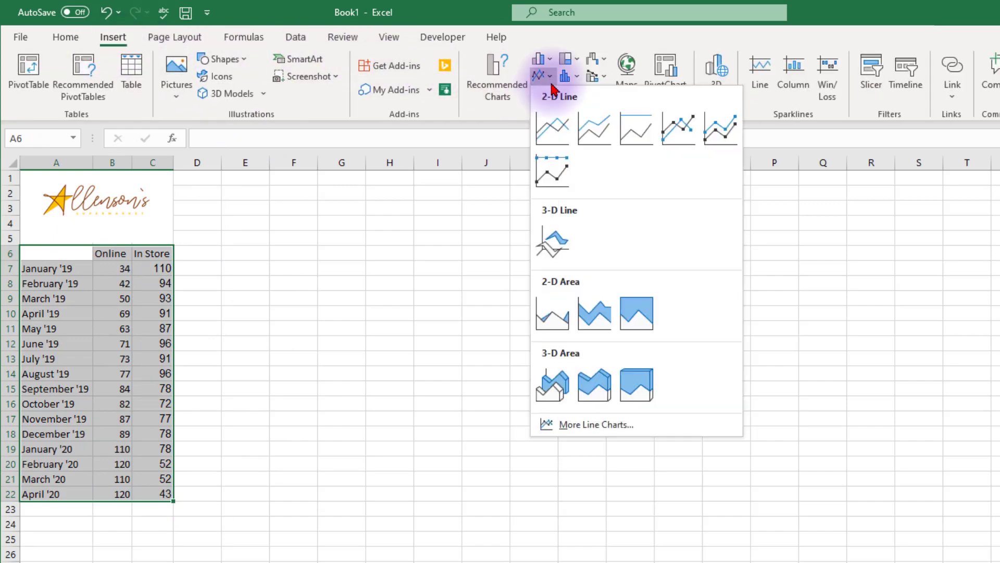
pyautogui.click(554, 132)
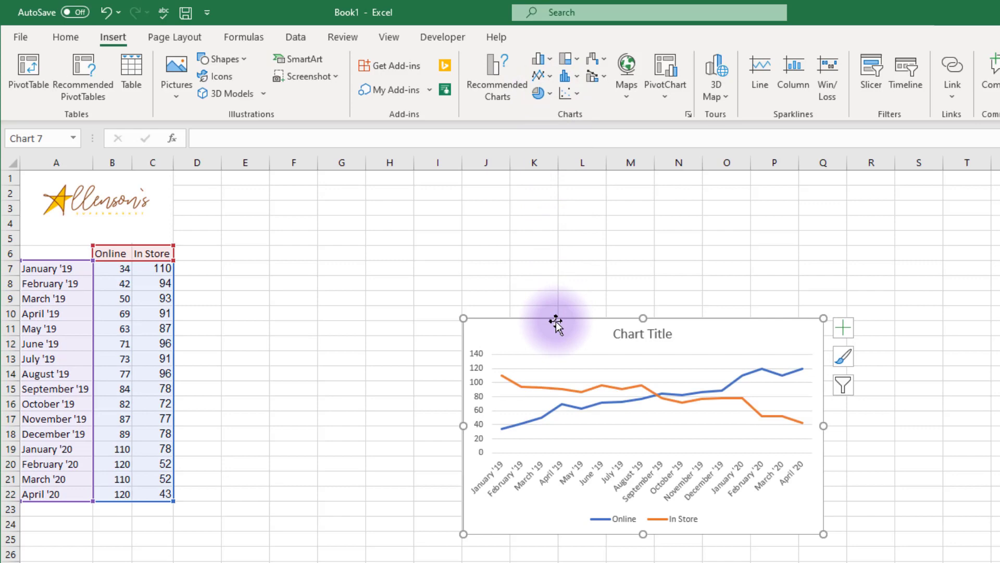
pyautogui.moveTo(555, 323); pyautogui.dragTo(372, 200)
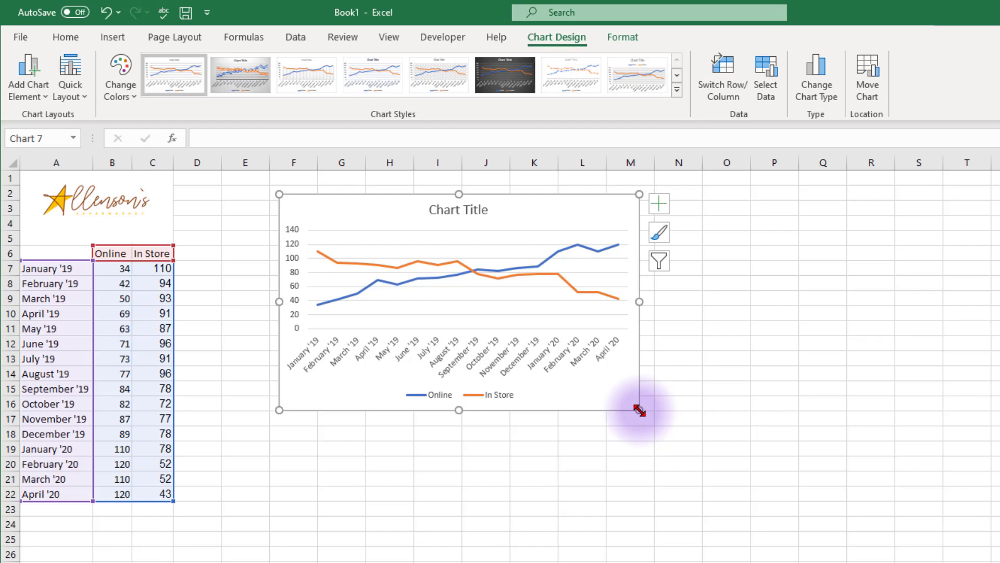
pyautogui.moveTo(640, 410); pyautogui.dragTo(828, 553)
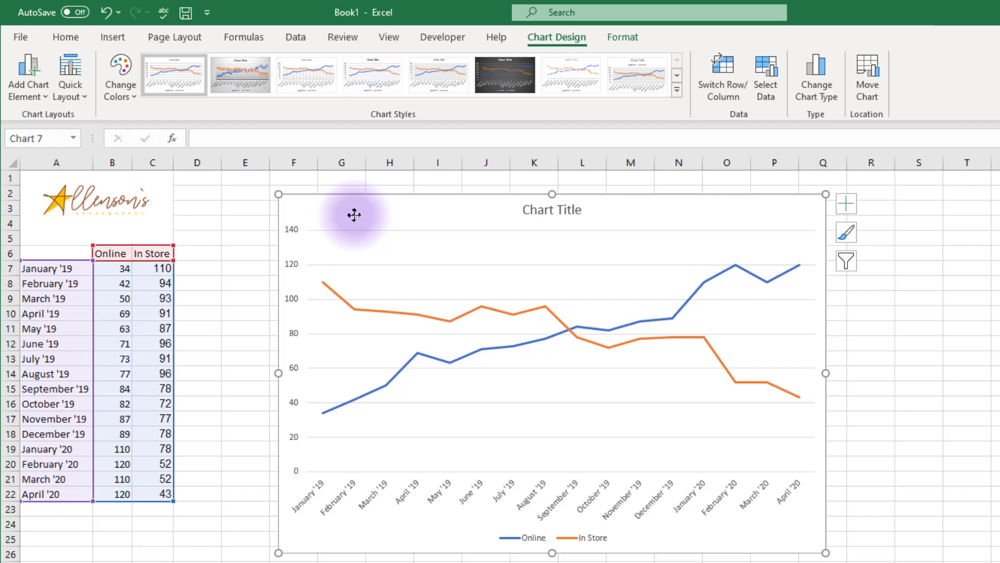
pyautogui.press('Delete')
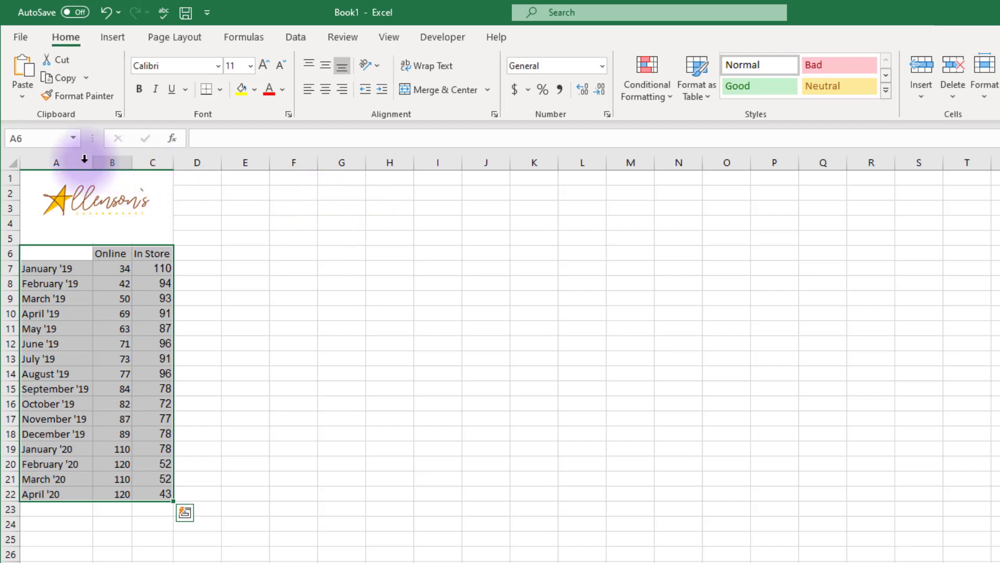
# Step: Insert a new column A and enter year labels 2019 in A7 and 2020 in A19
pyautogui.rightClick(66, 161)
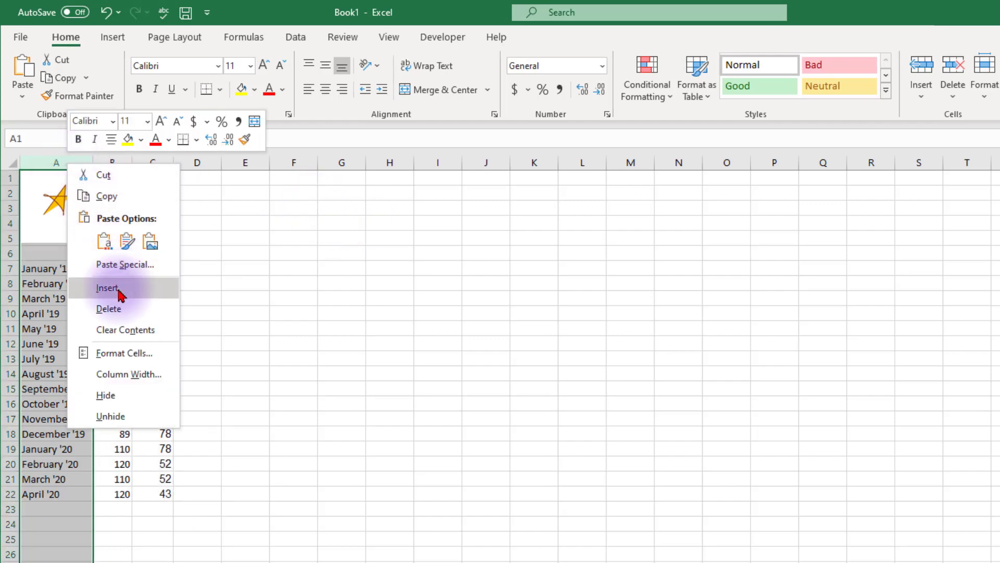
pyautogui.click(109, 286)
pyautogui.click(52, 271)
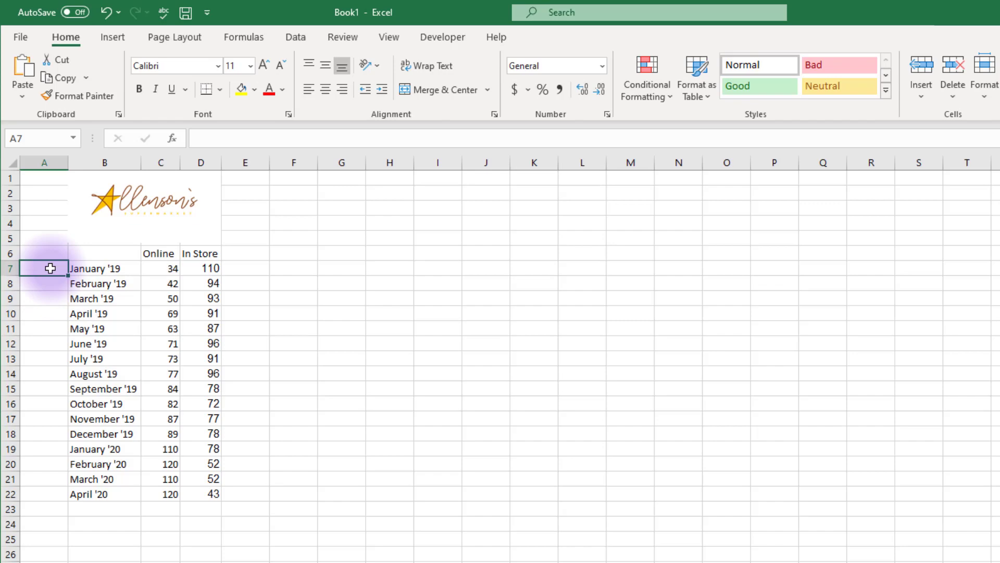
pyautogui.write('2019')
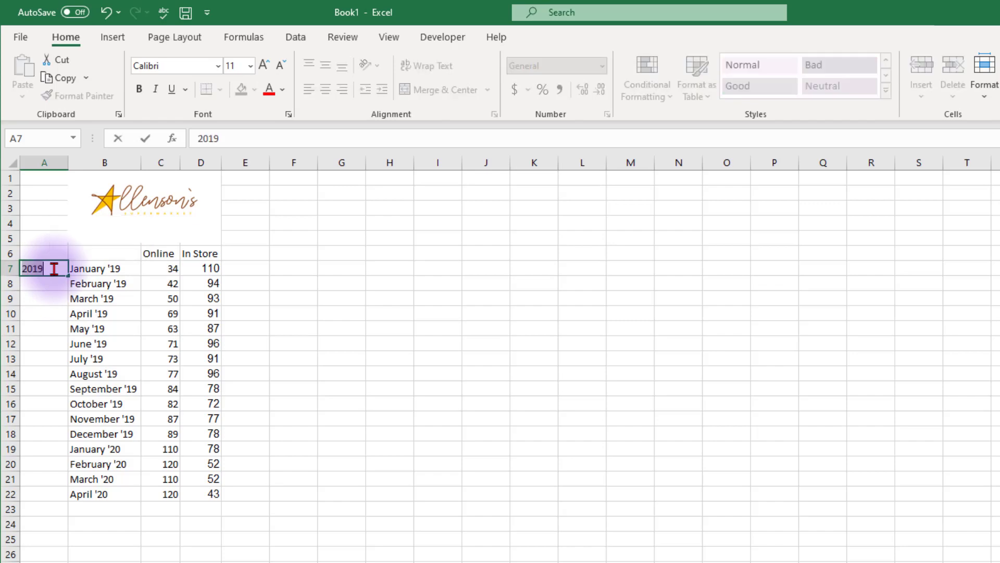
pyautogui.click(45, 446)
pyautogui.doubleClick(46, 448)
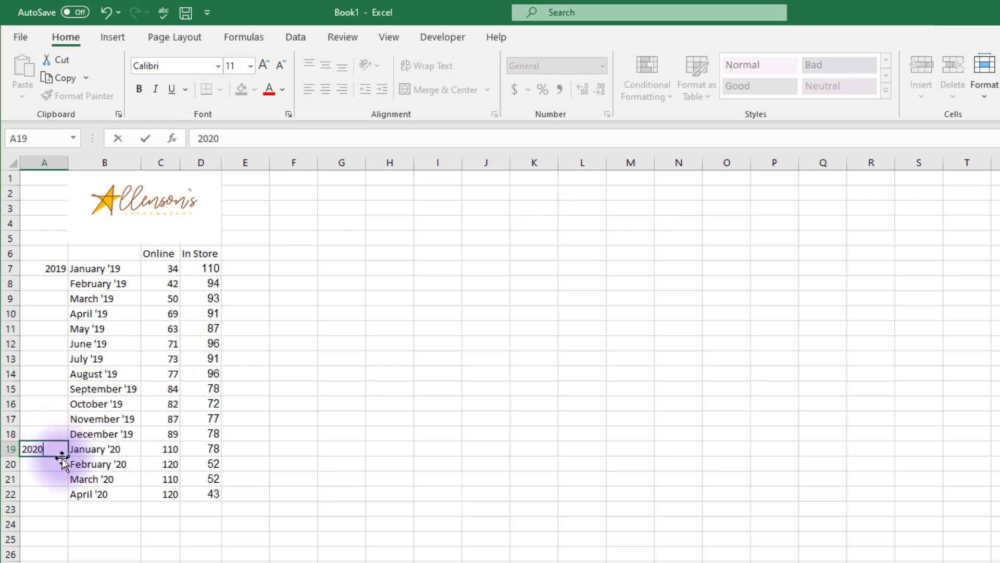
# Step: Shorten B7 and B8 to Jan and Feb, then autofill short month names down to row 22
pyautogui.doubleClick(133, 267)
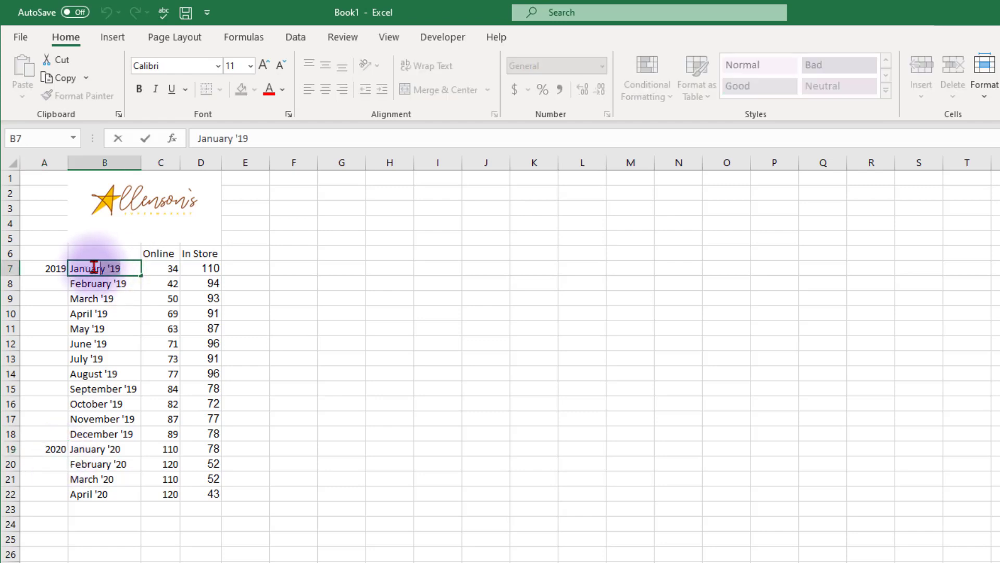
pyautogui.moveTo(89, 267); pyautogui.dragTo(160, 278)
pyautogui.press('BackSpace')
pyautogui.press('BackSpace')
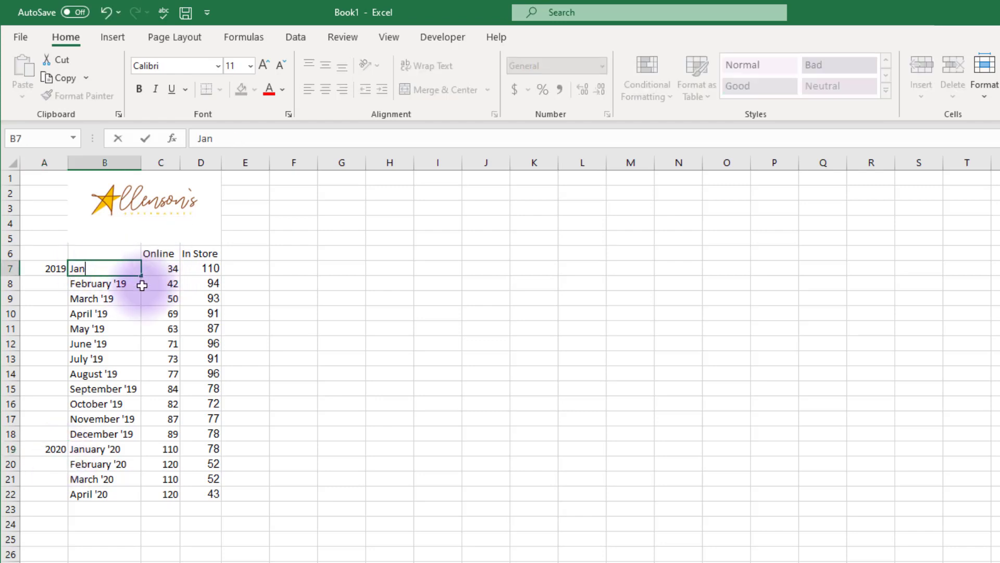
pyautogui.click(131, 284)
pyautogui.doubleClick(131, 283)
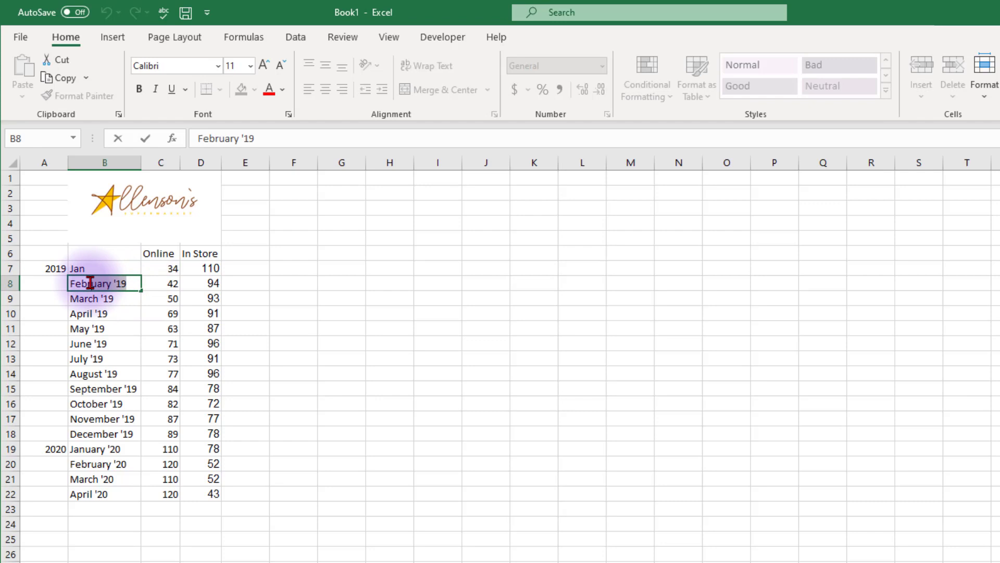
pyautogui.moveTo(91, 283); pyautogui.dragTo(127, 304)
pyautogui.press('BackSpace')
pyautogui.click(127, 306)
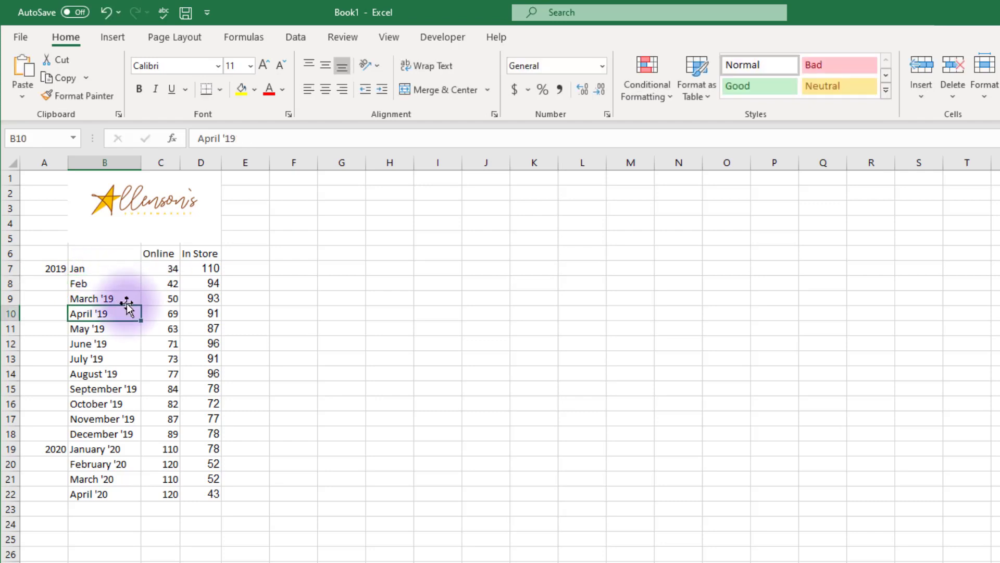
pyautogui.click(128, 268)
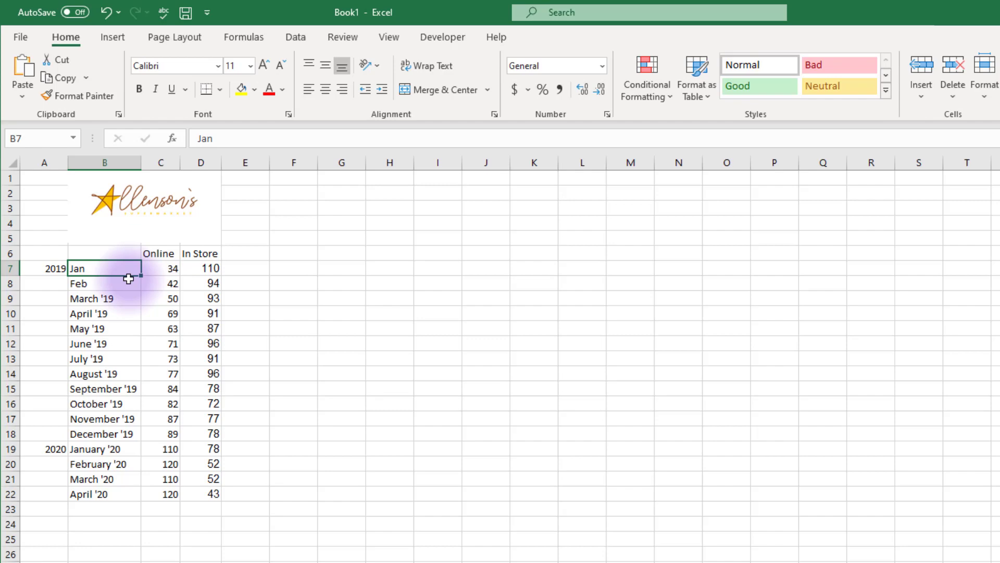
pyautogui.moveTo(128, 278); pyautogui.dragTo(128, 282)
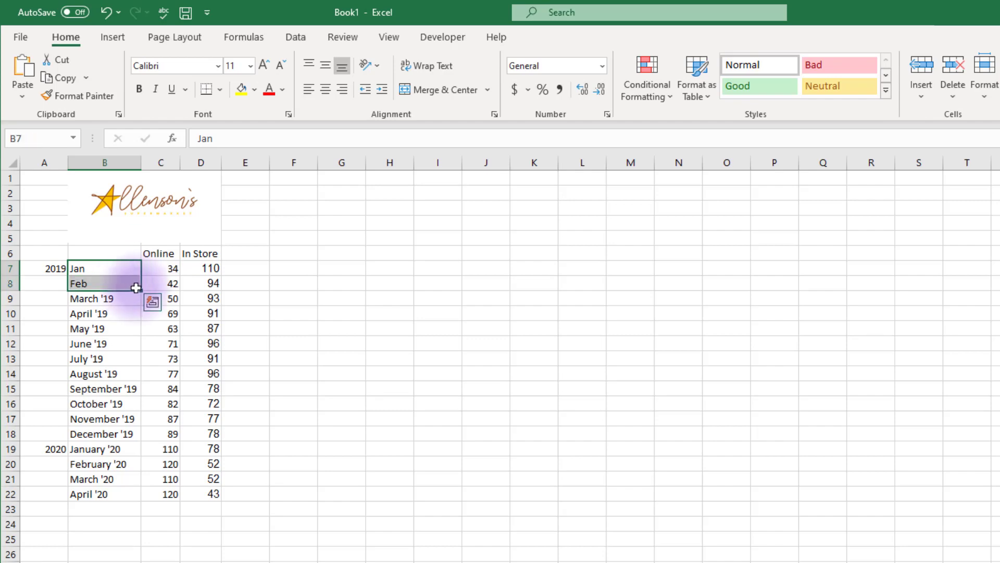
pyautogui.doubleClick(140, 290)
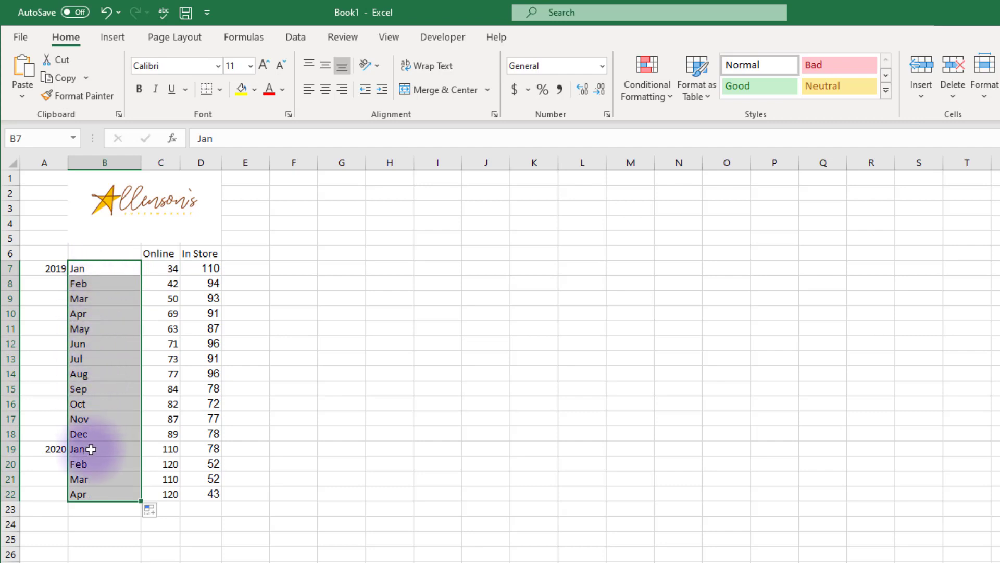
# Step: Chart A6:D22 as a 2-D line chart, enlarge it beside the table, and copy it
pyautogui.click(117, 542)
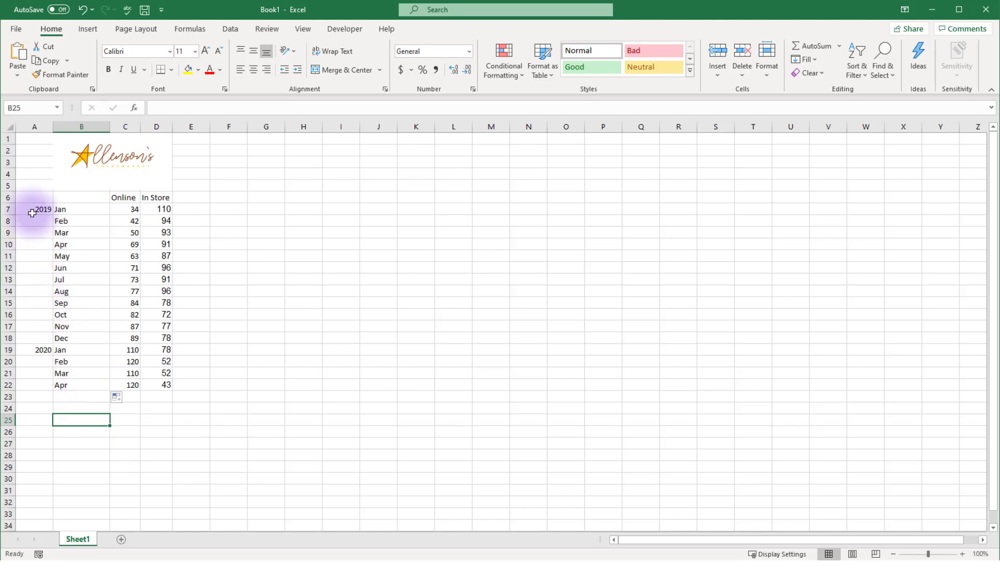
pyautogui.moveTo(13, 197); pyautogui.dragTo(162, 385)
pyautogui.click(87, 30)
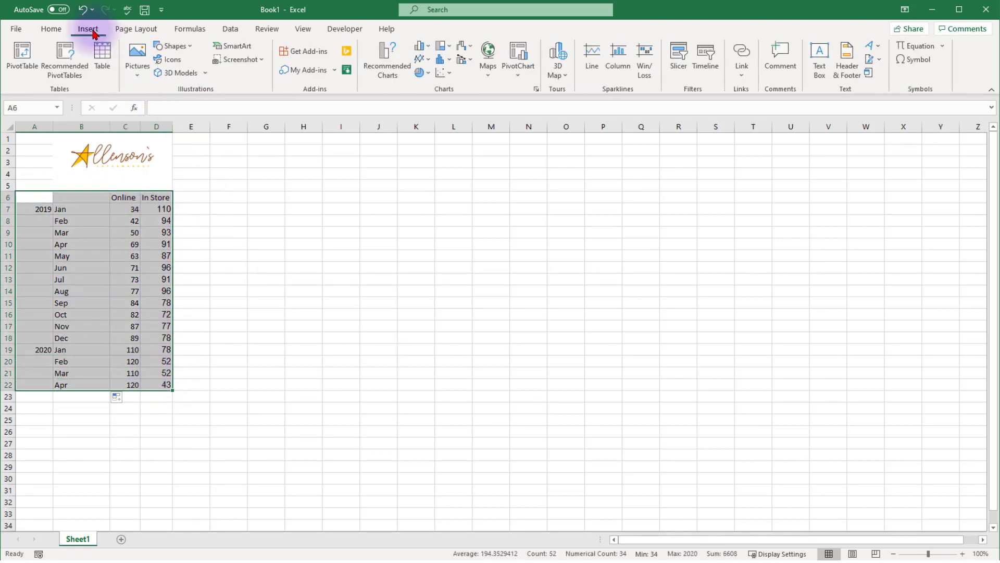
pyautogui.click(427, 65)
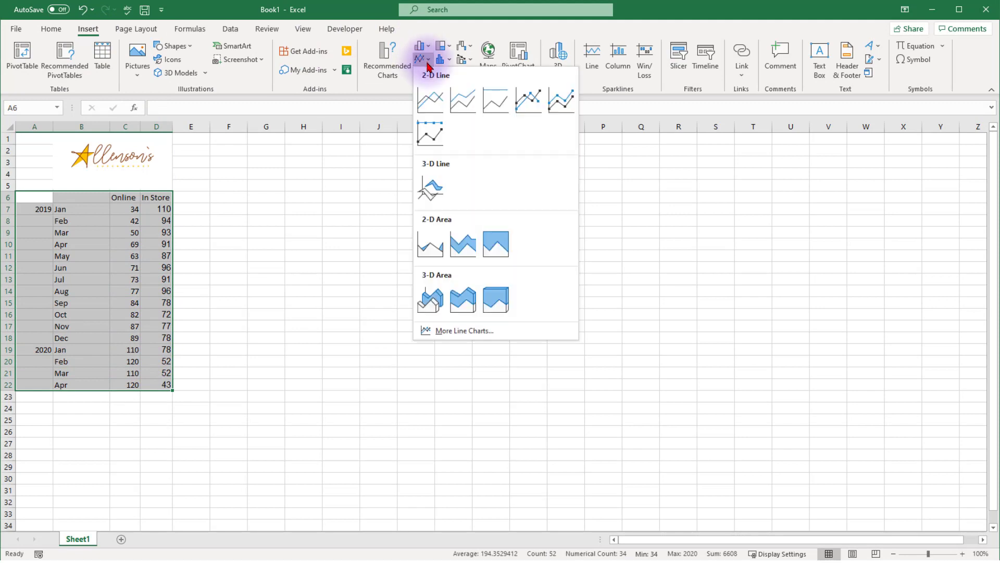
pyautogui.click(426, 96)
pyautogui.moveTo(438, 266); pyautogui.dragTo(318, 174)
pyautogui.moveTo(519, 323); pyautogui.dragTo(642, 430)
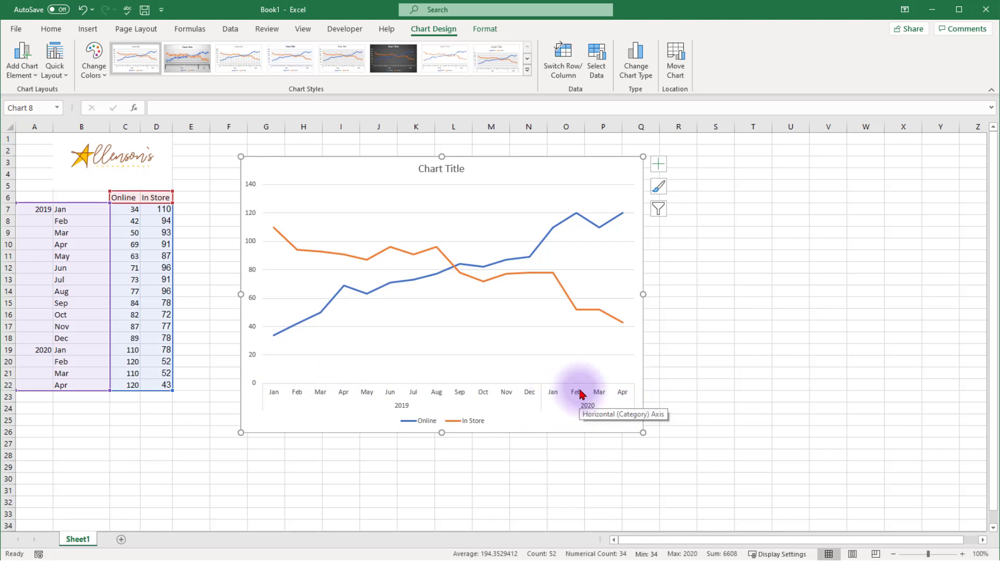
pyautogui.rightClick(532, 169)
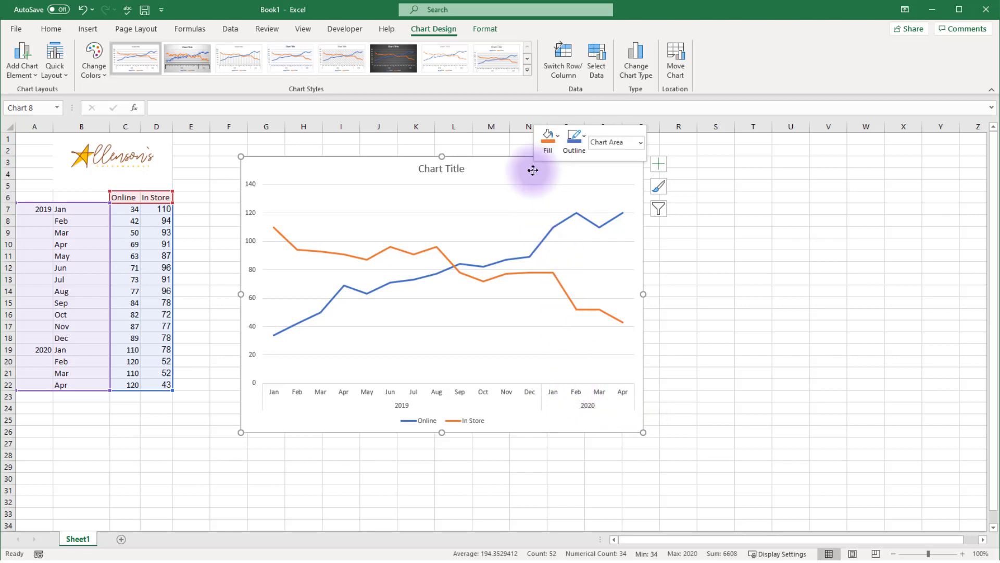
pyautogui.click(565, 197)
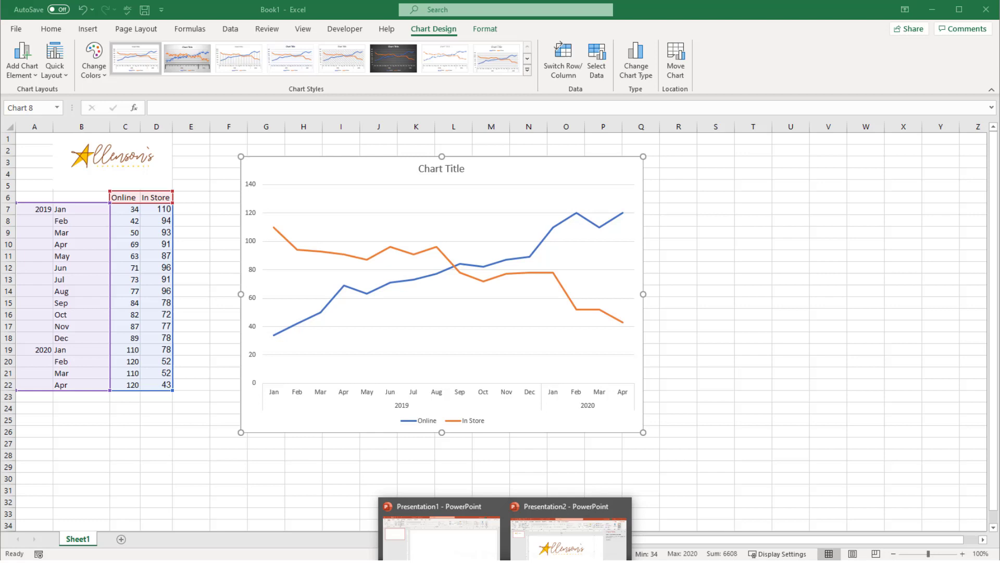
# Step: Paste the chart into Presentation1 with source formatting and embedded workbook, stretched across most of the slide
pyautogui.click(475, 558)
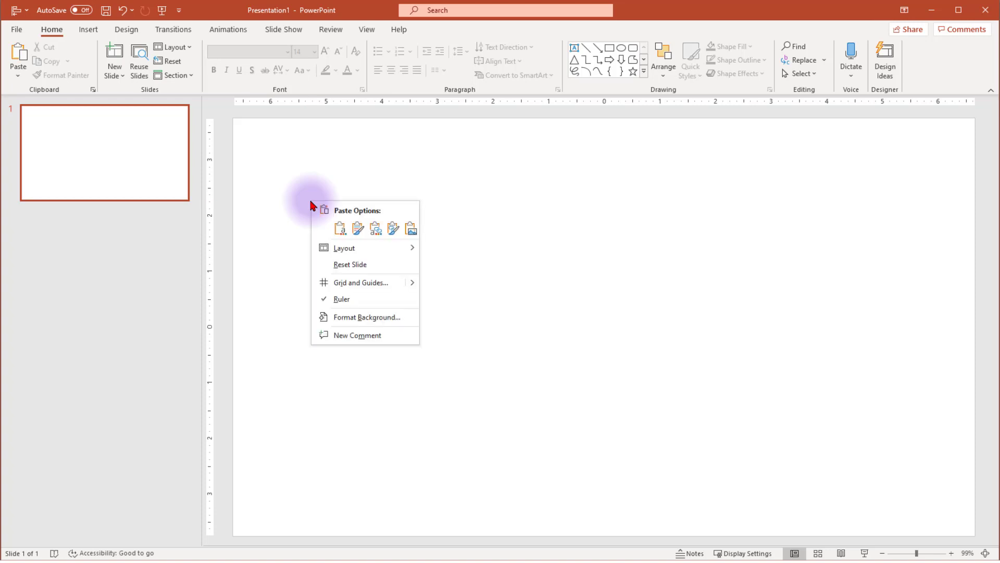
pyautogui.click(357, 229)
pyautogui.moveTo(404, 190); pyautogui.dragTo(265, 136)
pyautogui.moveTo(803, 463); pyautogui.dragTo(940, 545)
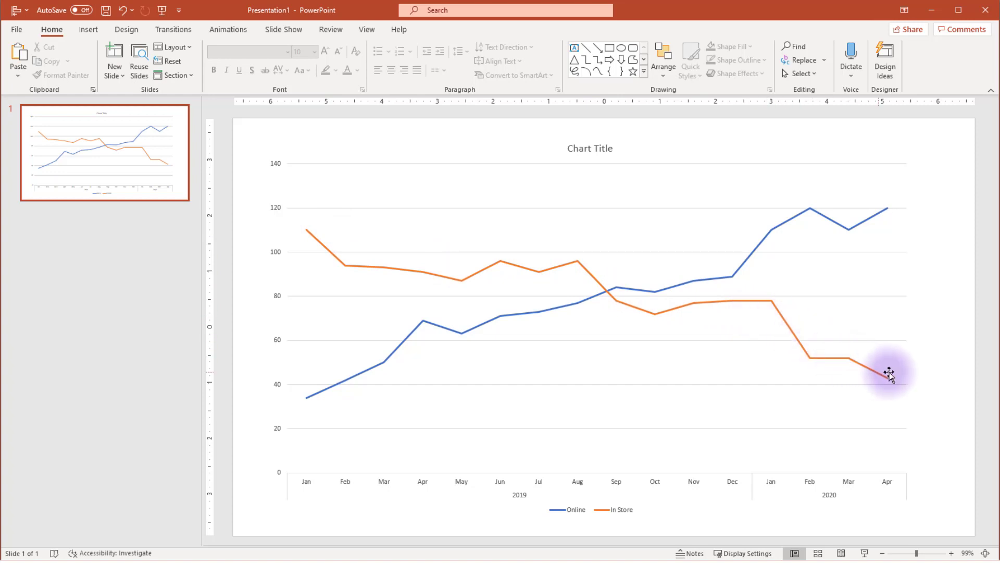
# Step: Open the Online series' Format Data Series line settings to check its width
pyautogui.click(863, 226)
pyautogui.rightClick(863, 226)
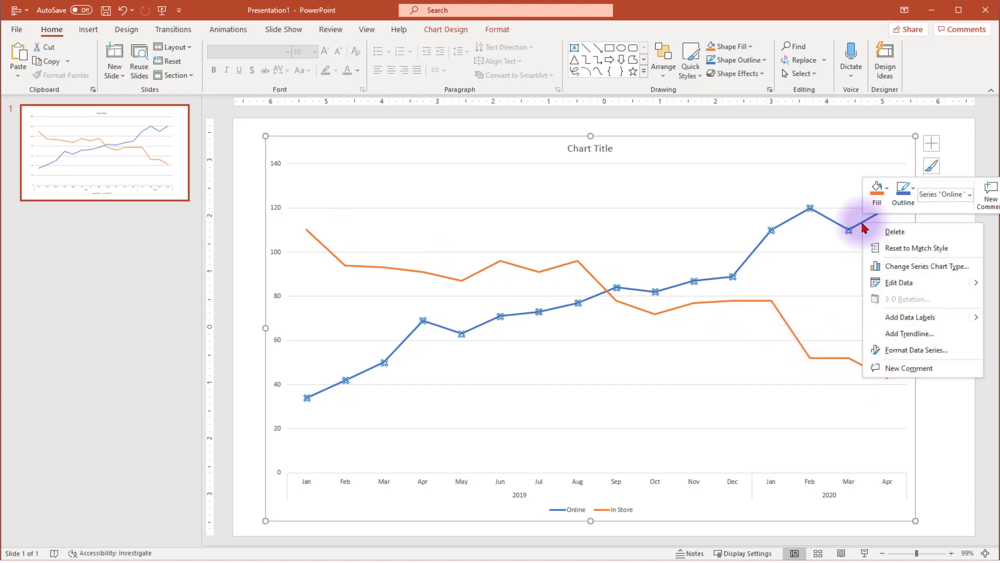
pyautogui.click(900, 352)
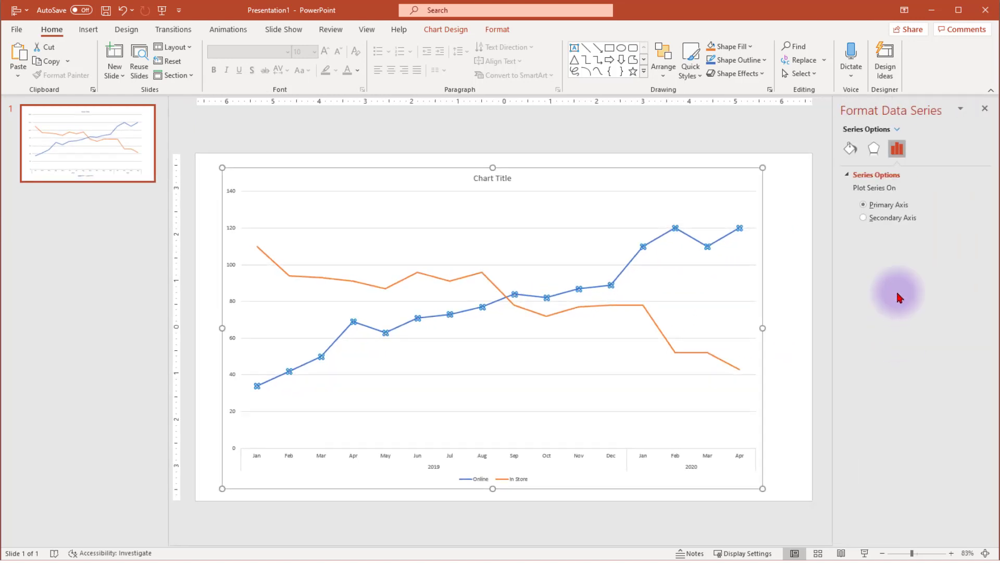
pyautogui.click(855, 149)
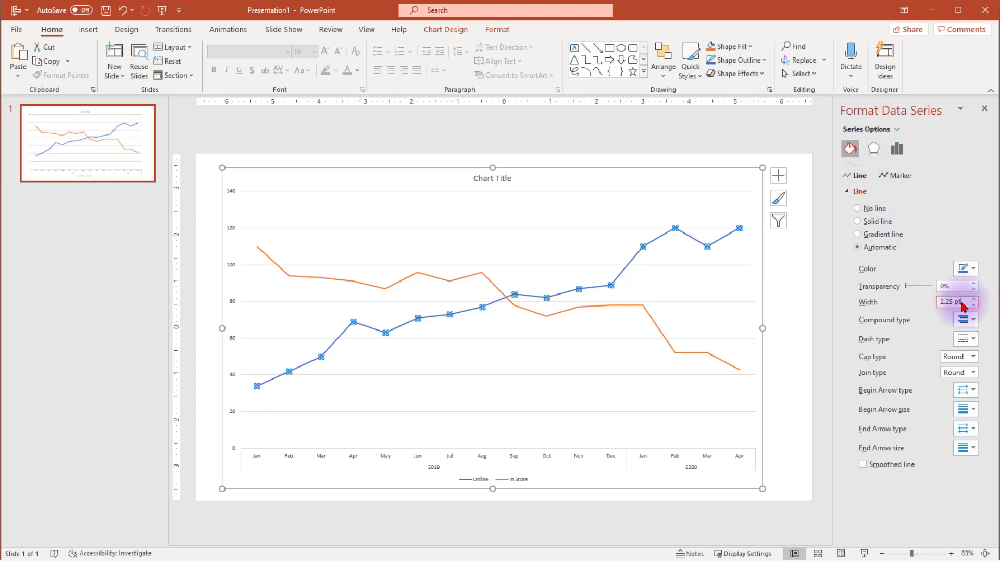
pyautogui.click(953, 303)
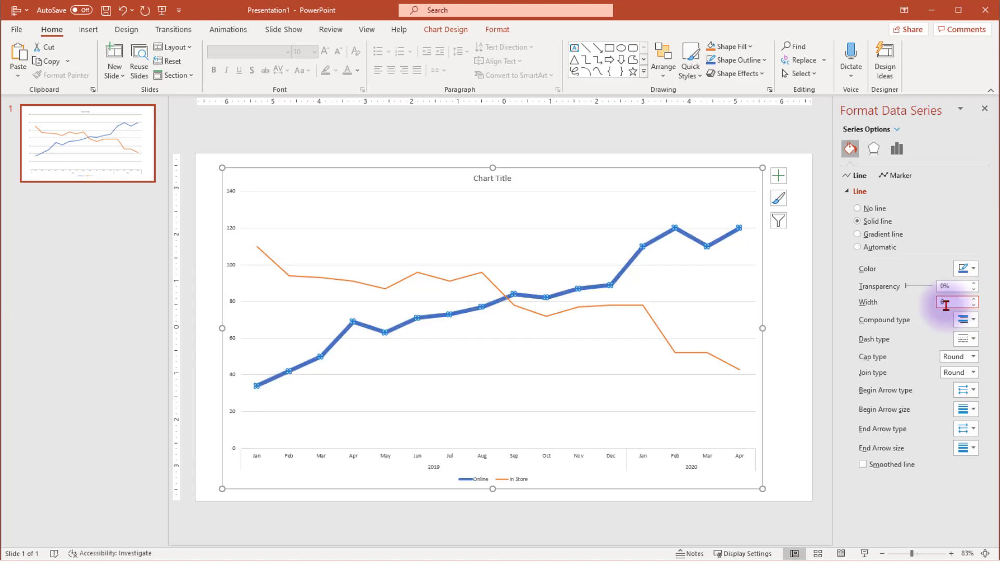
# Step: Change the orange In Store line width from 2.25 pt to 6 pt
pyautogui.click(697, 359)
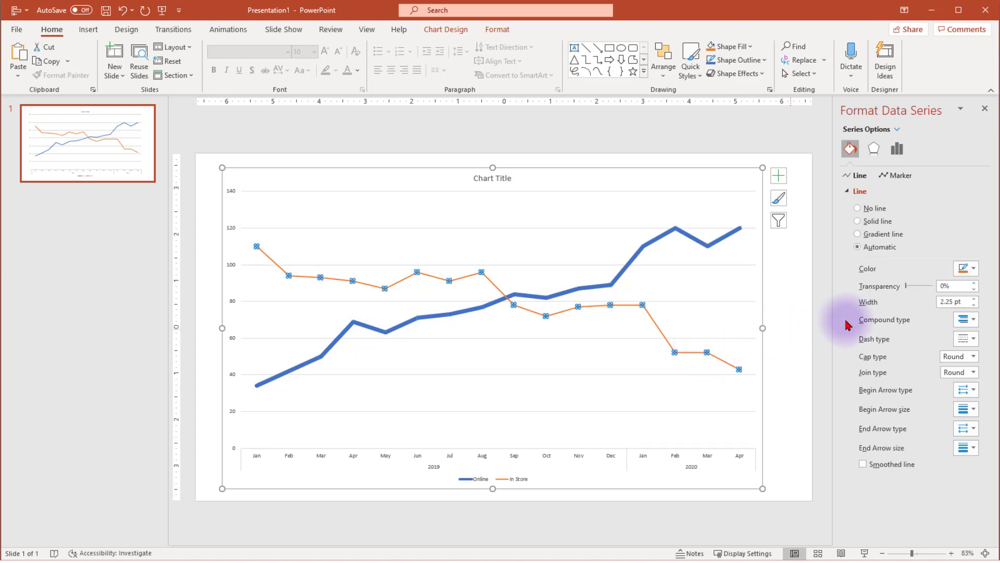
pyautogui.click(951, 302)
pyautogui.click(954, 301)
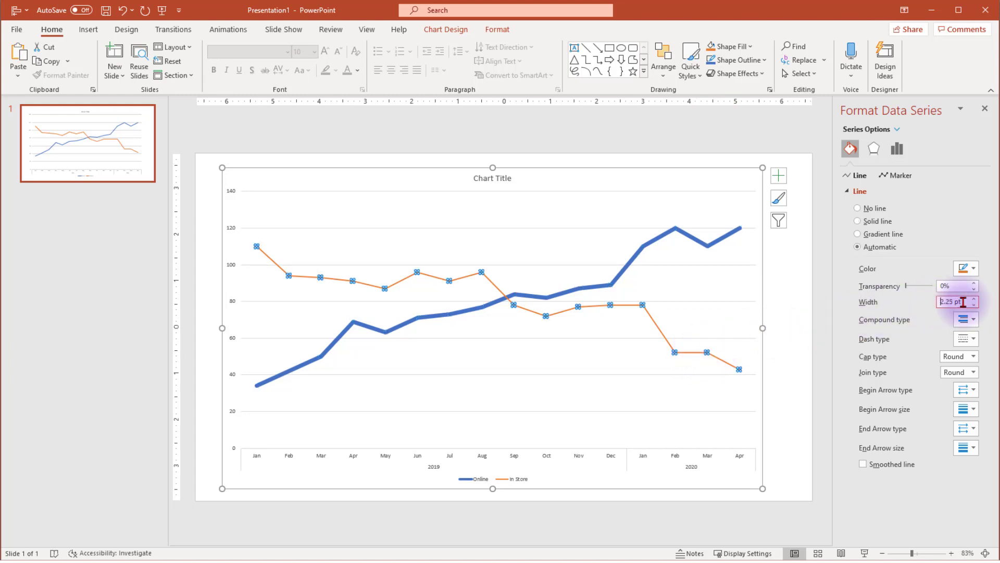
pyautogui.click(957, 301)
pyautogui.moveTo(958, 301); pyautogui.dragTo(922, 307)
pyautogui.write('6')
pyautogui.press('Return')
pyautogui.click(779, 307)
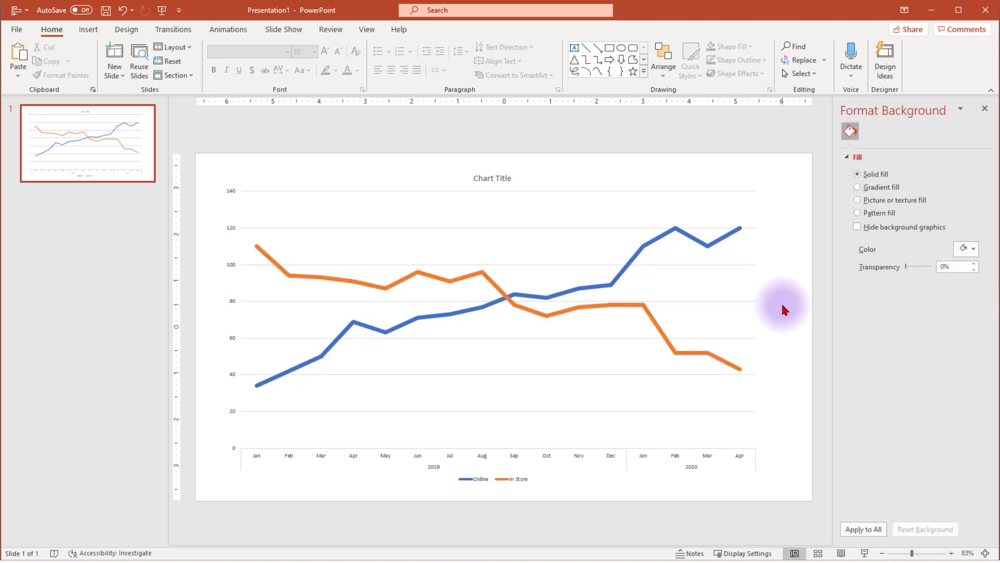
# Step: Turn on Data Labels for the blue Online series, showing values from 34 to 120
pyautogui.click(741, 229)
pyautogui.click(741, 229)
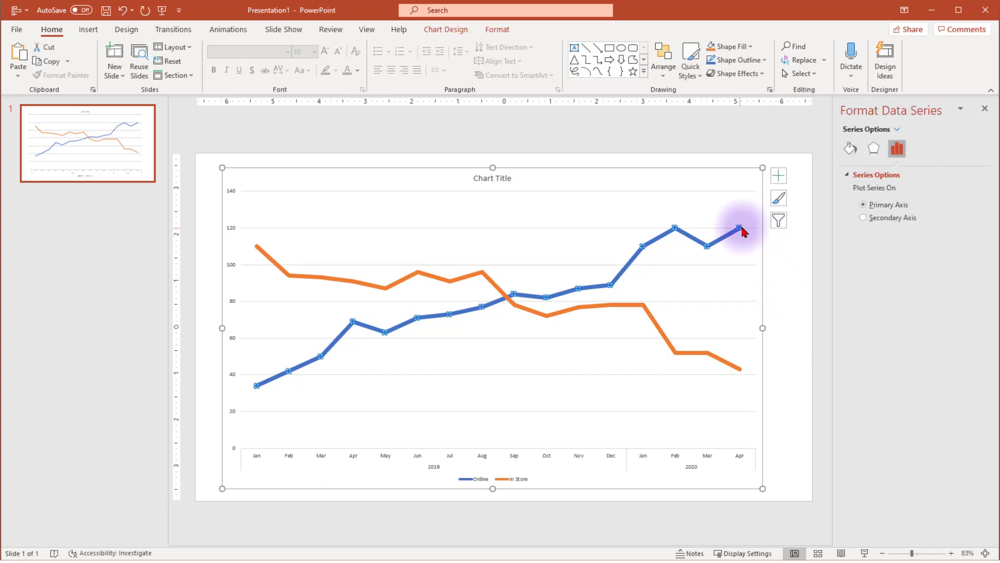
pyautogui.click(778, 176)
pyautogui.click(809, 225)
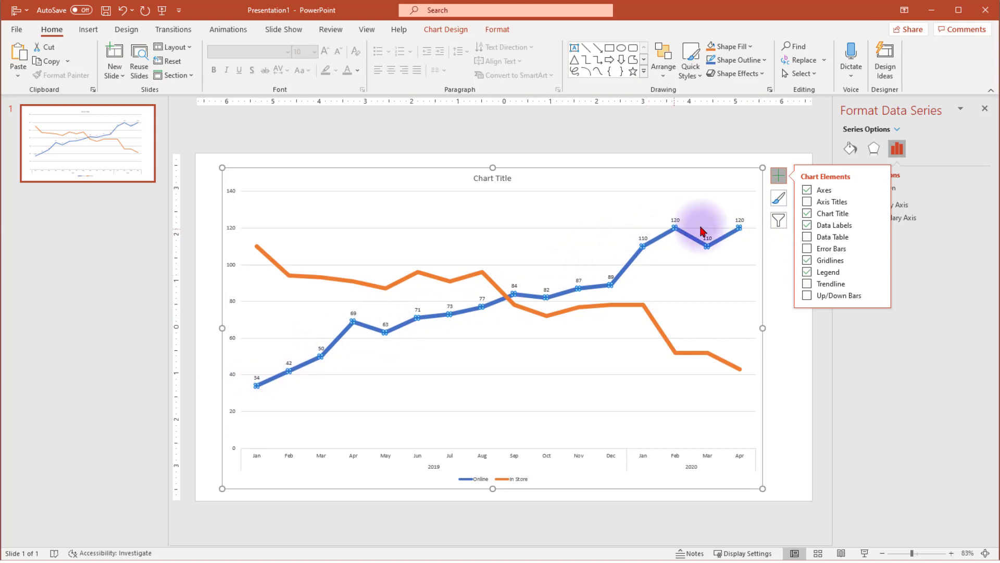
pyautogui.click(784, 275)
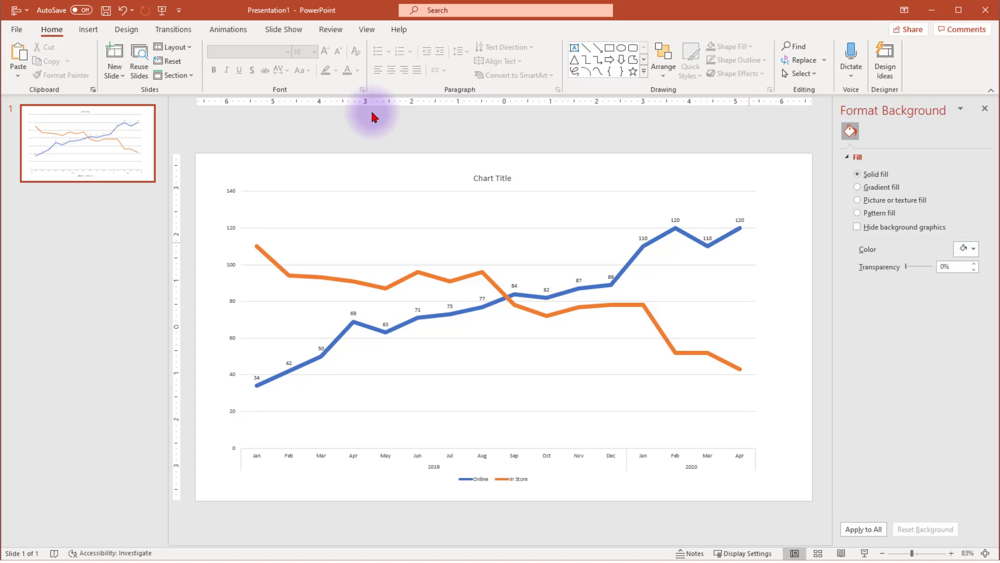
# Step: Undo the series labels and label only the Online line's Jan (34) and Apr (120) points
pyautogui.click(122, 13)
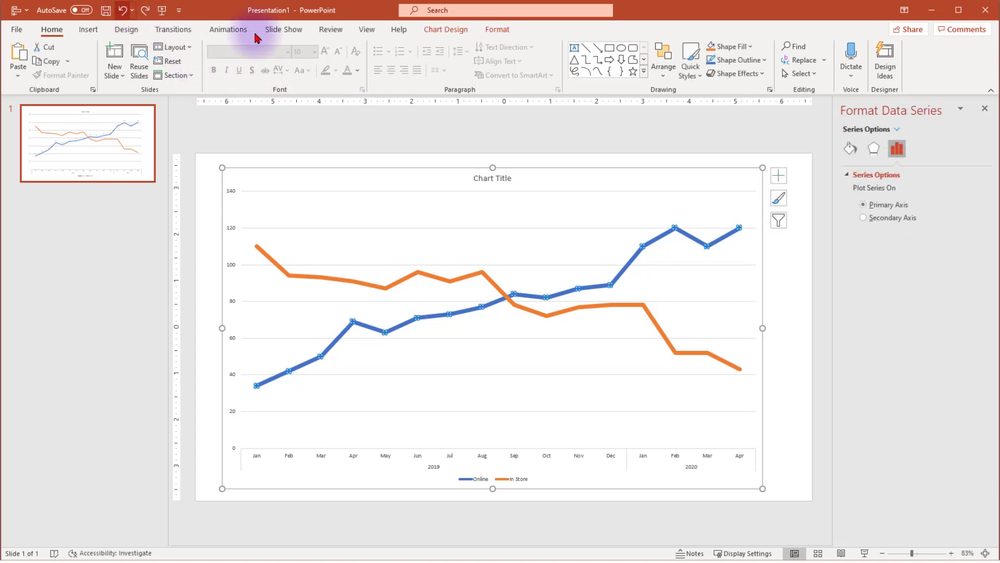
pyautogui.click(782, 271)
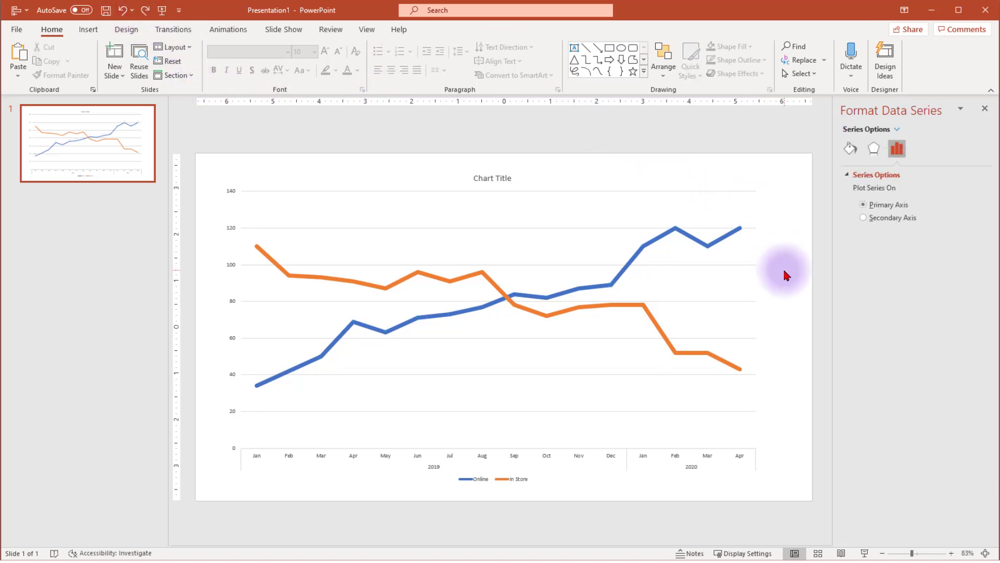
pyautogui.click(740, 231)
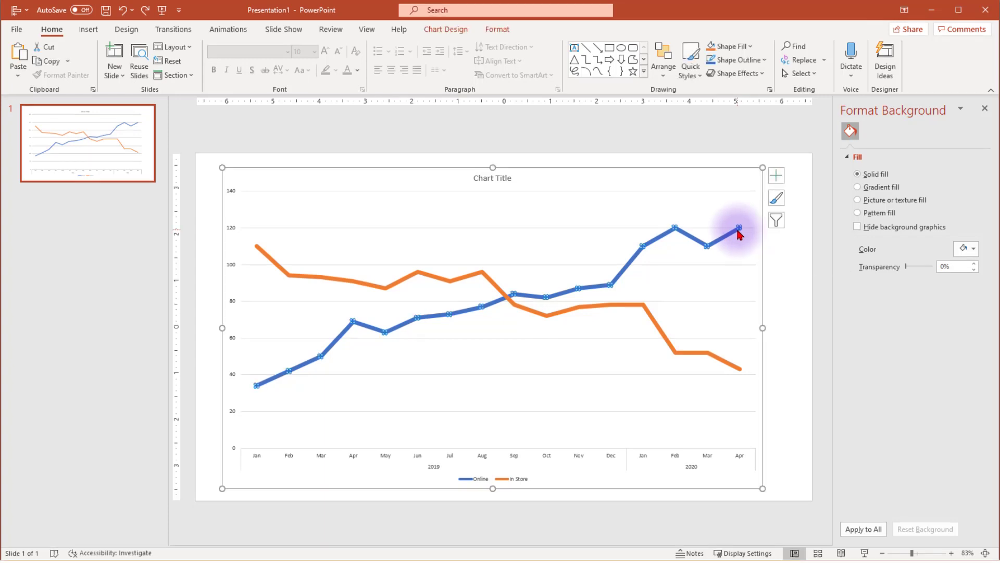
pyautogui.click(741, 229)
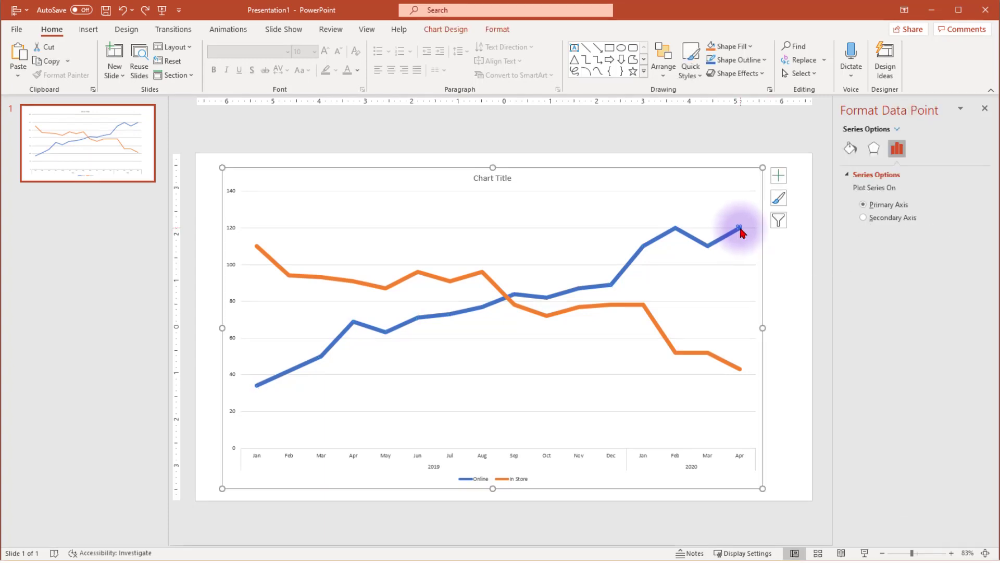
pyautogui.click(779, 177)
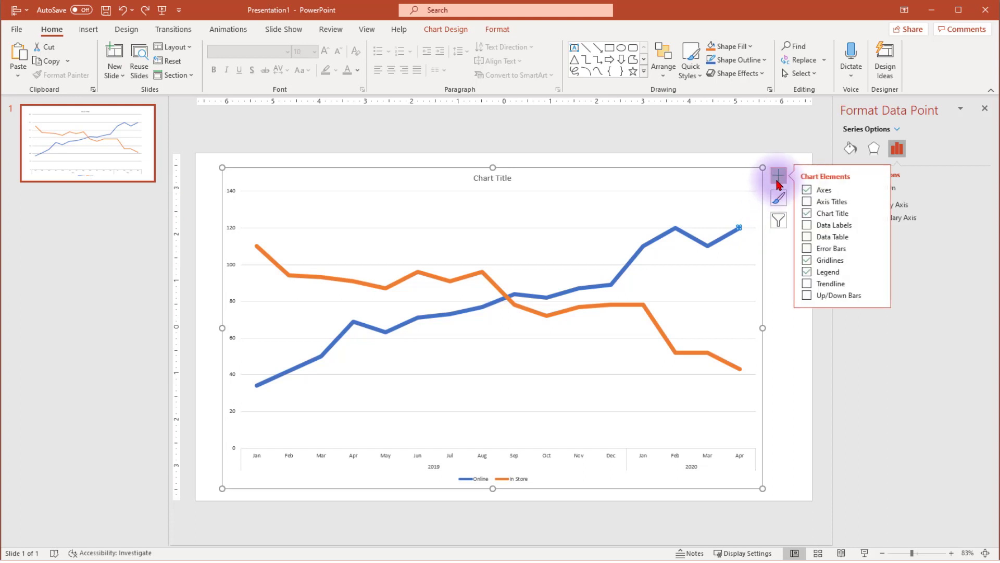
pyautogui.click(808, 225)
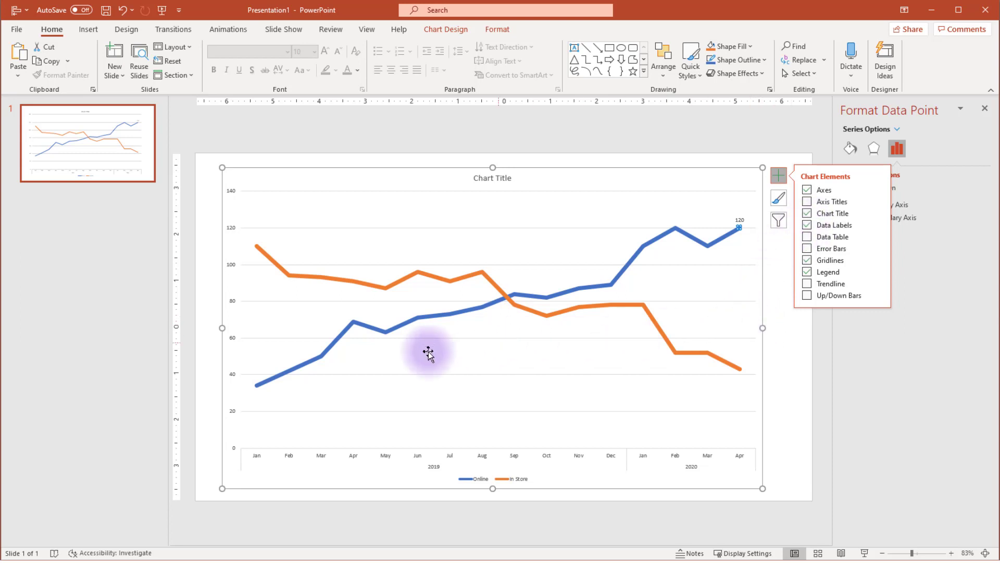
pyautogui.click(257, 386)
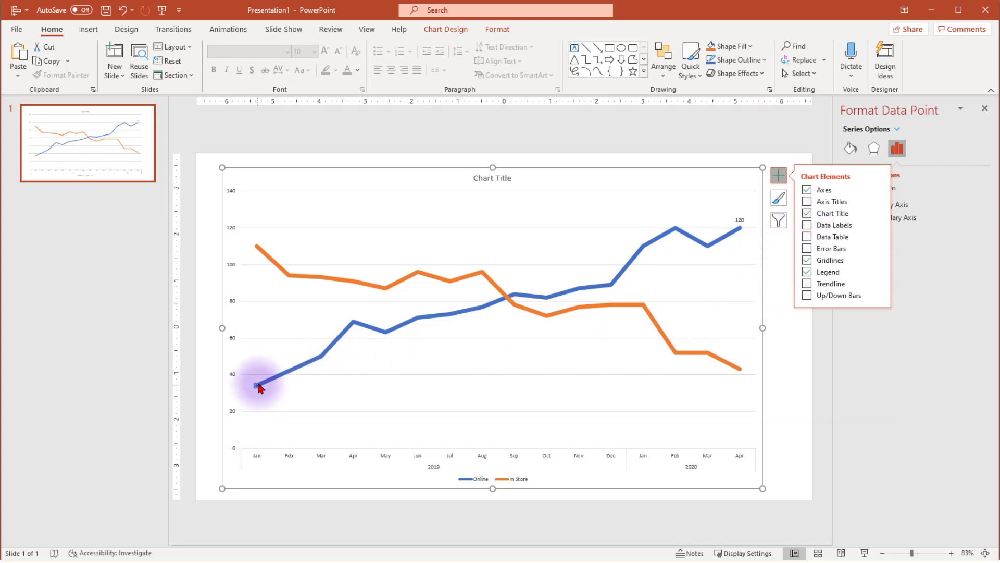
pyautogui.click(807, 225)
# Step: Label only the In Store line's Apr (43) and Jan (110) points
pyautogui.click(740, 369)
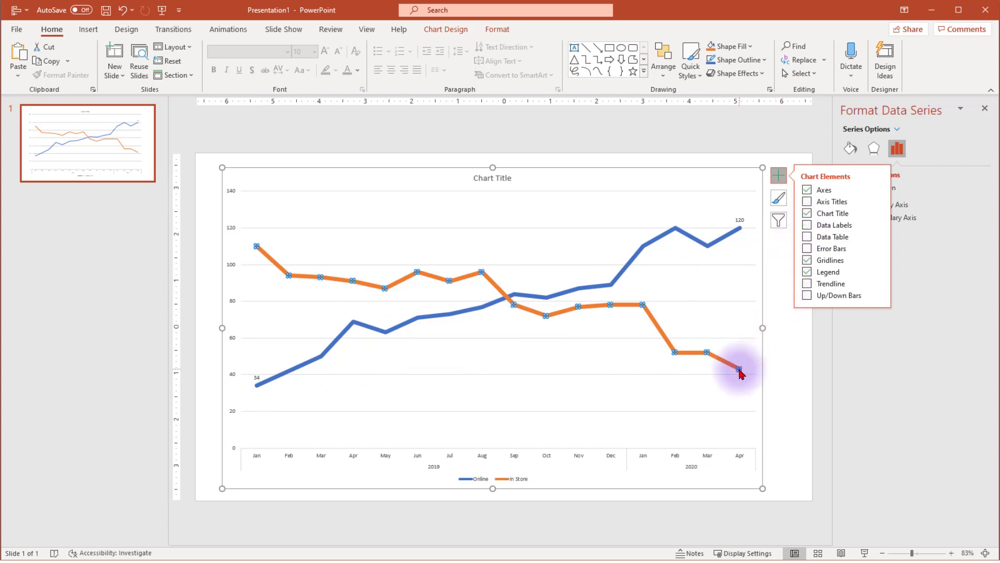
pyautogui.click(740, 369)
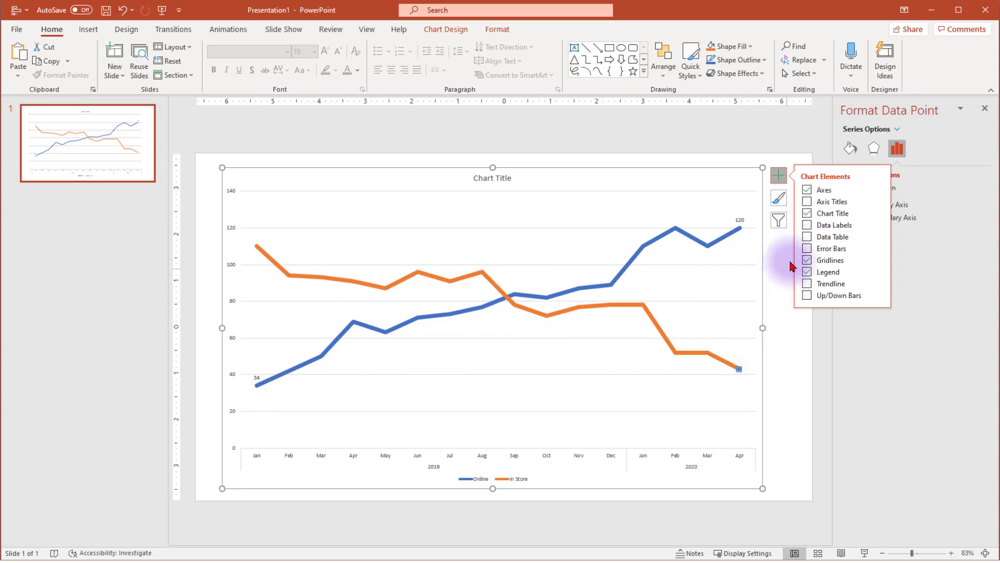
pyautogui.click(807, 225)
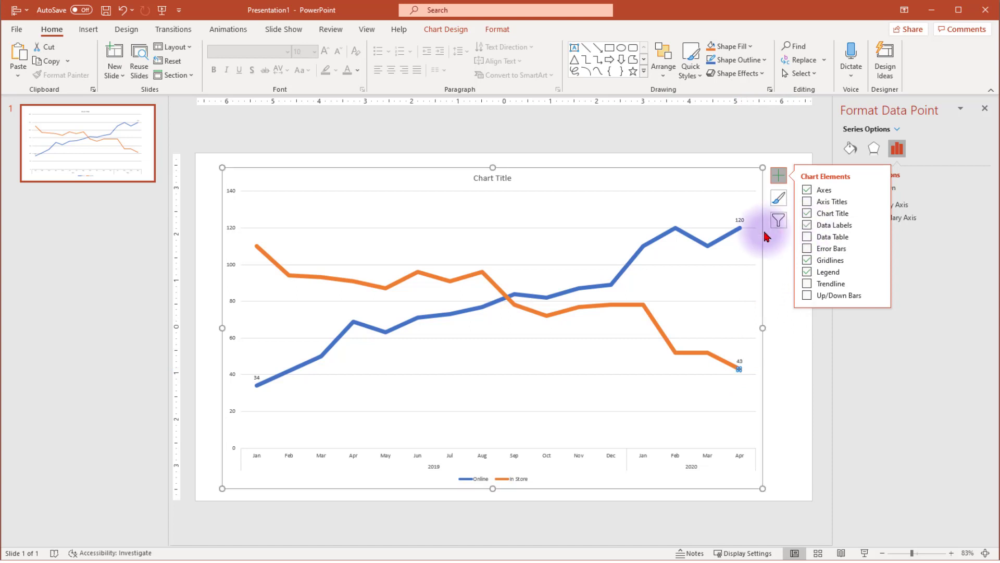
pyautogui.click(256, 245)
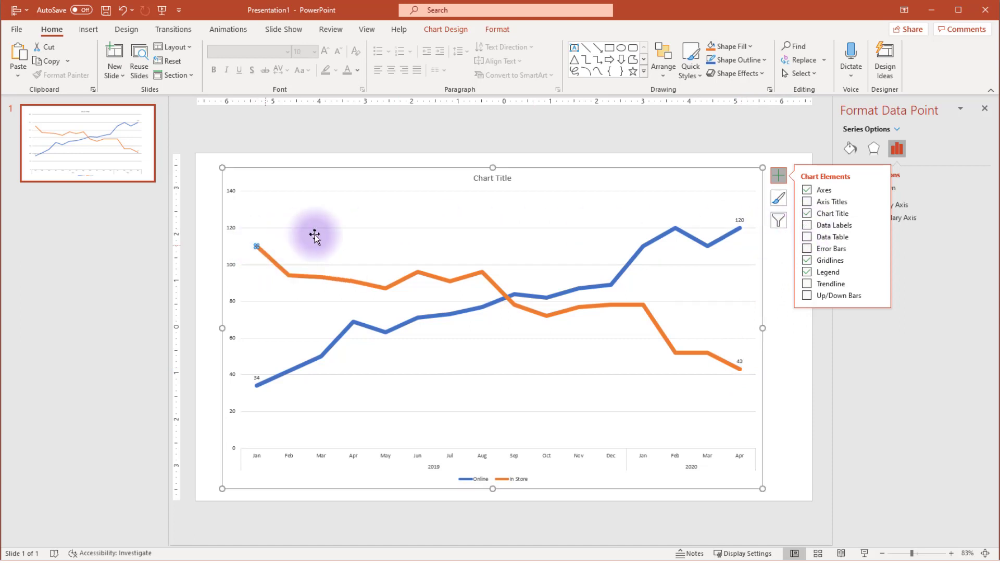
pyautogui.click(806, 225)
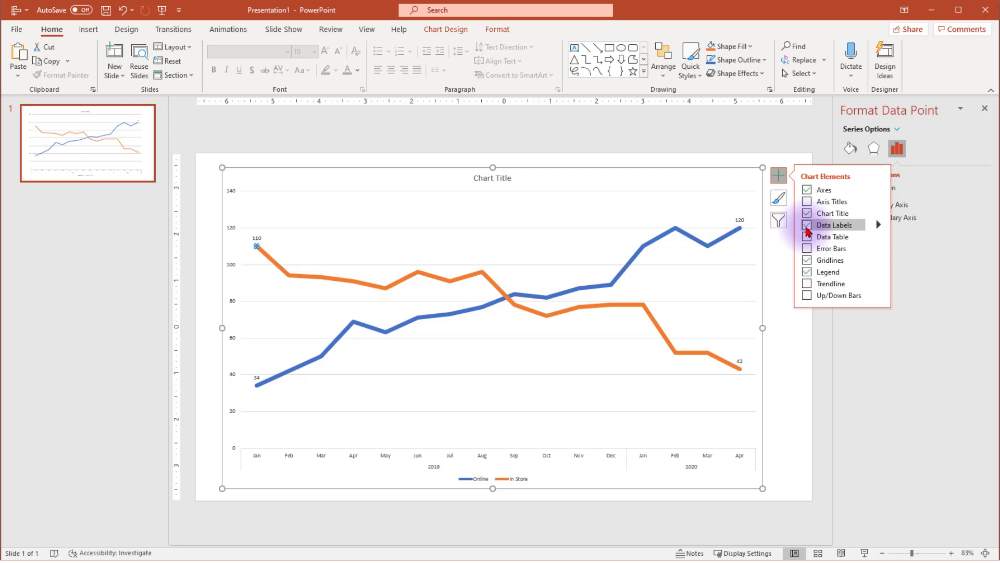
pyautogui.click(790, 268)
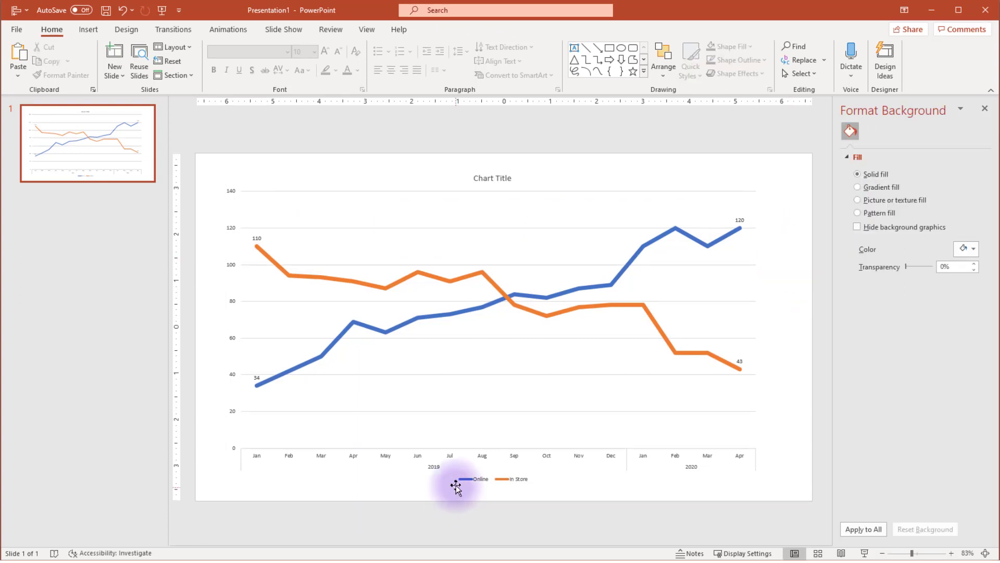
# Step: Add the series name to the Online 120 label and hide its leader line
pyautogui.click(733, 225)
pyautogui.click(735, 228)
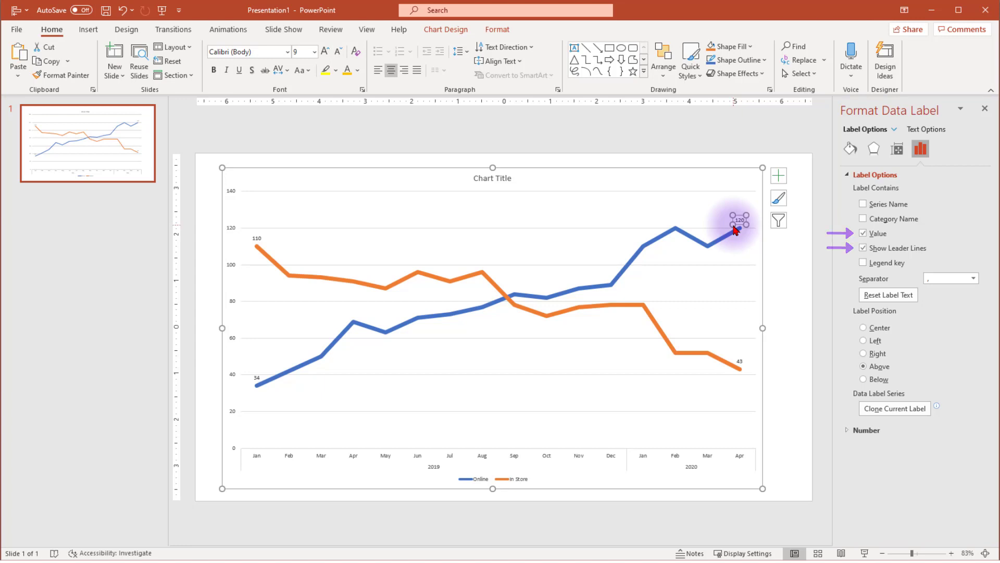
pyautogui.click(863, 205)
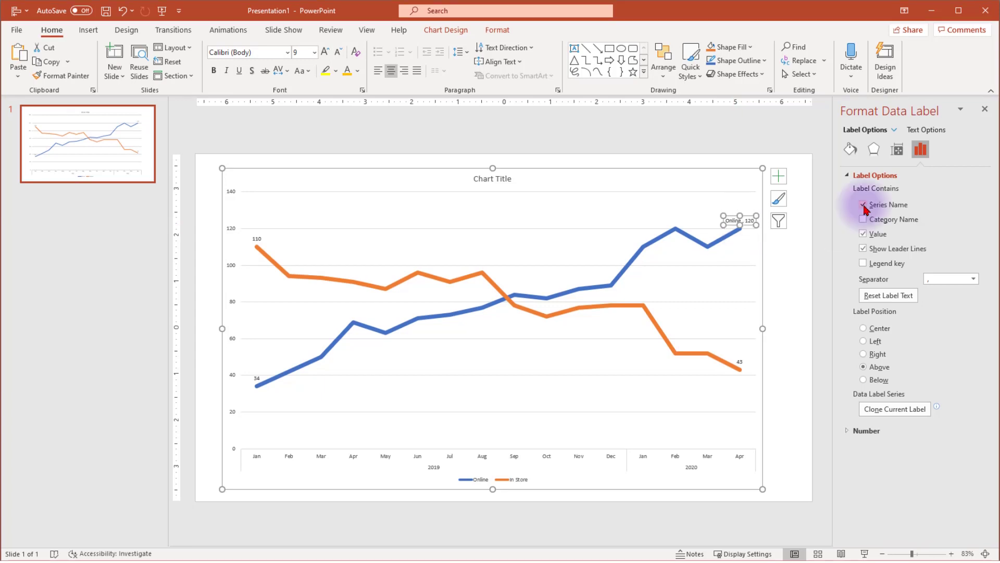
pyautogui.click(864, 249)
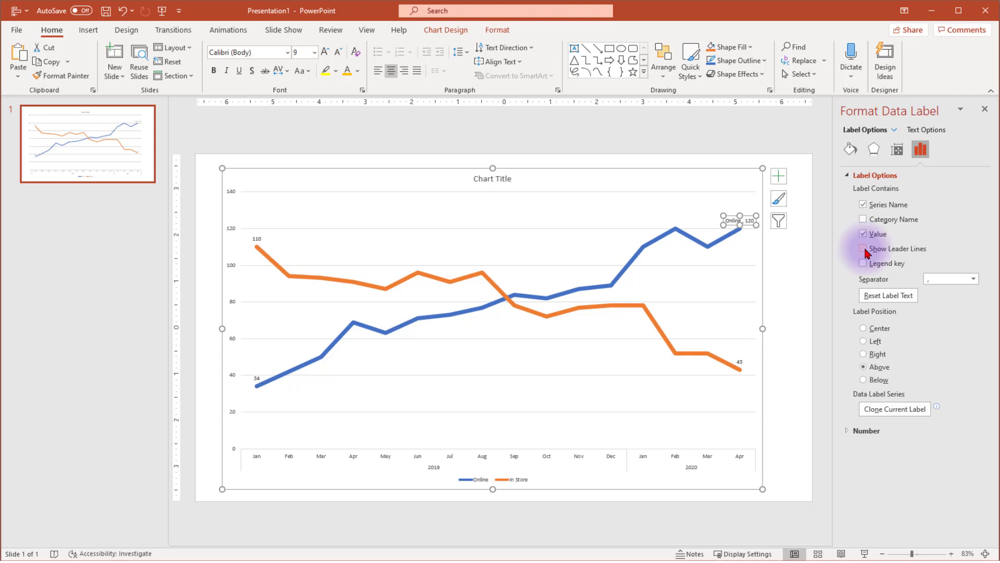
# Step: Add the series name to the In Store 43 label, hide its leader line, position it Below
pyautogui.click(738, 361)
pyautogui.click(739, 362)
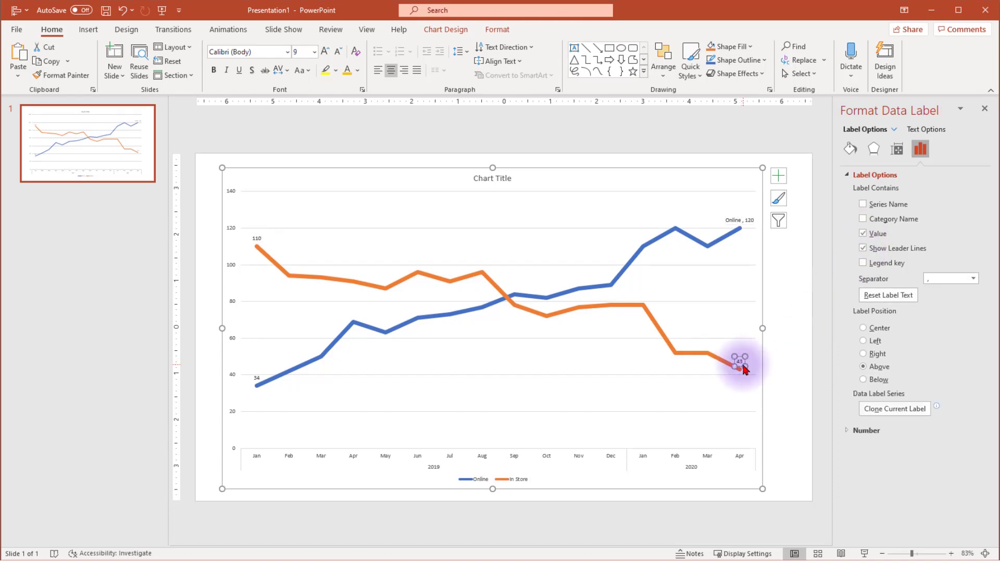
pyautogui.click(863, 203)
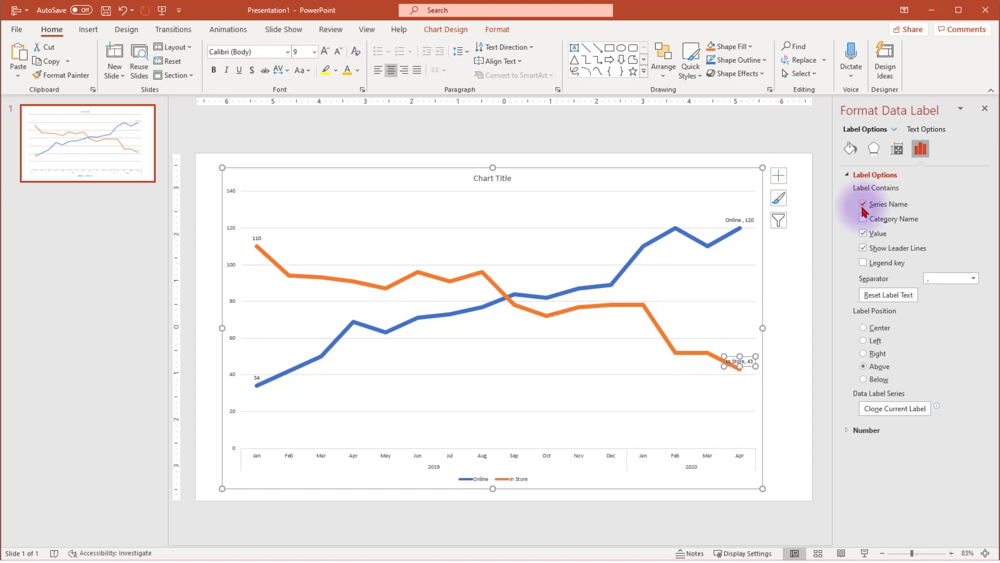
pyautogui.click(863, 248)
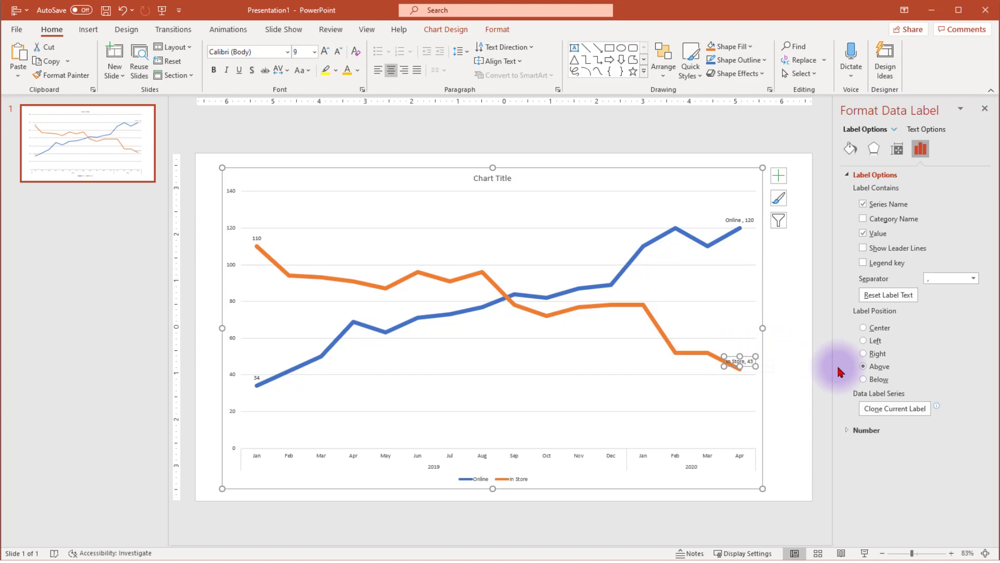
pyautogui.click(864, 380)
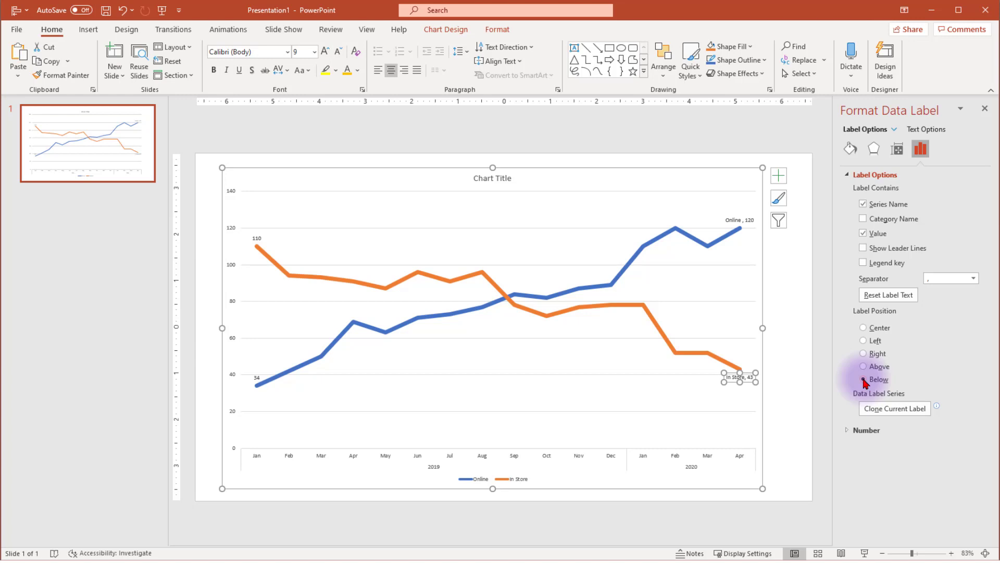
# Step: Delete the chart's vertical value axis
pyautogui.click(573, 339)
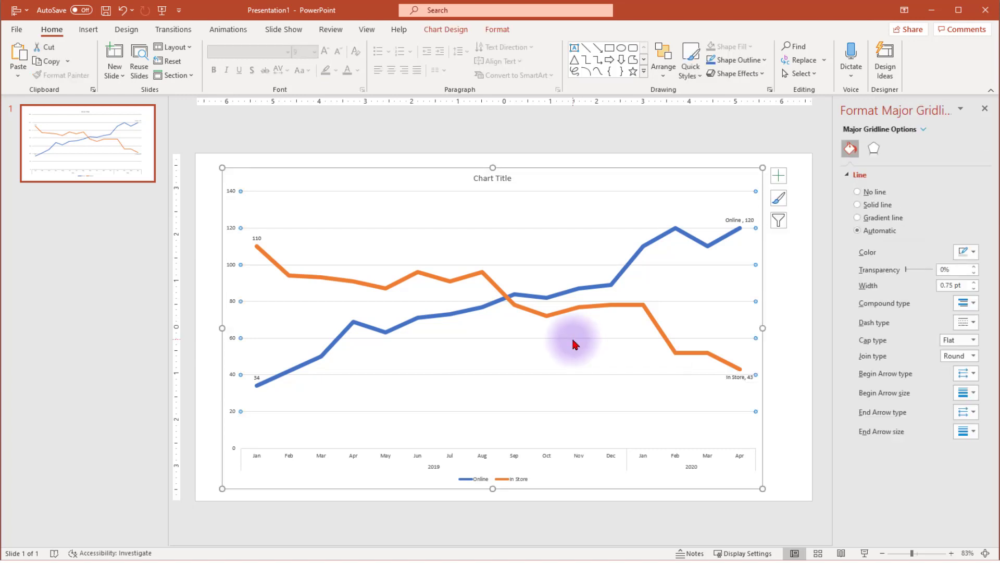
pyautogui.click(574, 341)
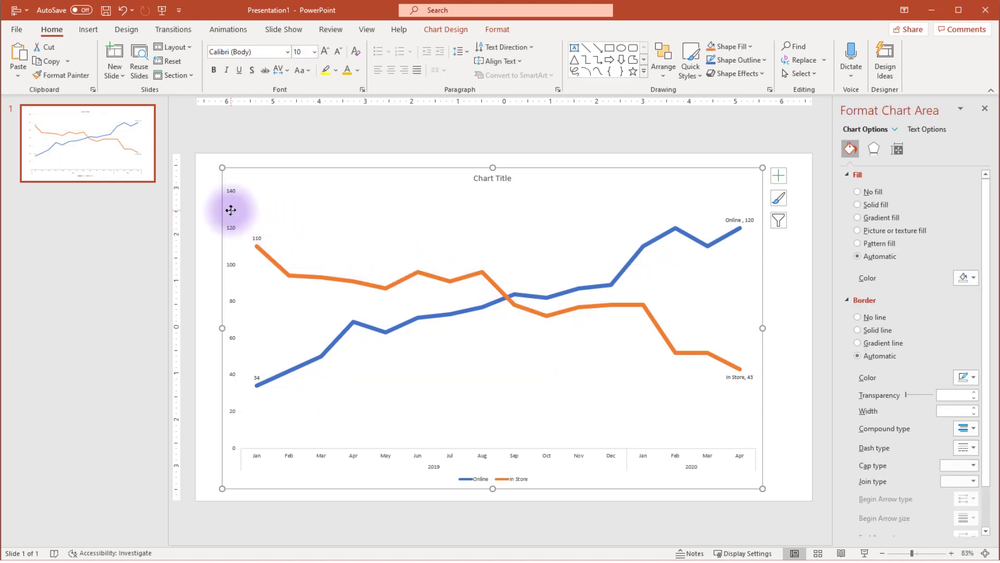
pyautogui.click(230, 193)
pyautogui.press('Delete')
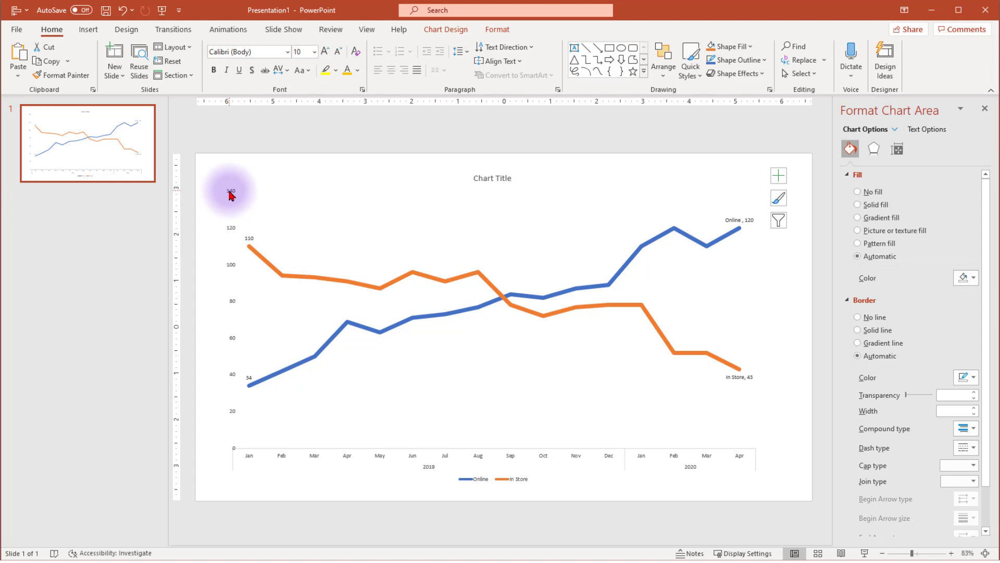
# Step: Delete the chart legend and the chart title
pyautogui.click(477, 485)
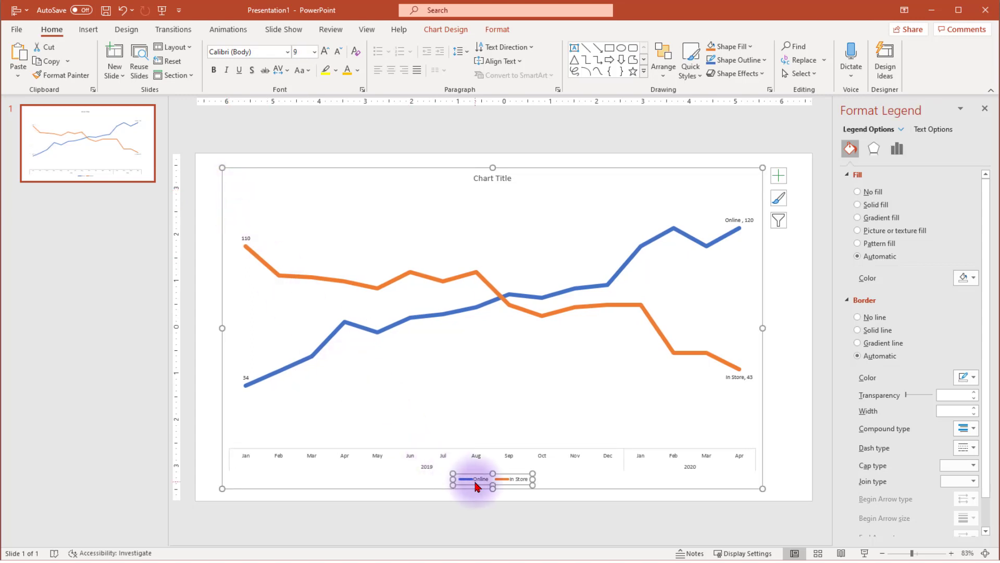
pyautogui.press('Delete')
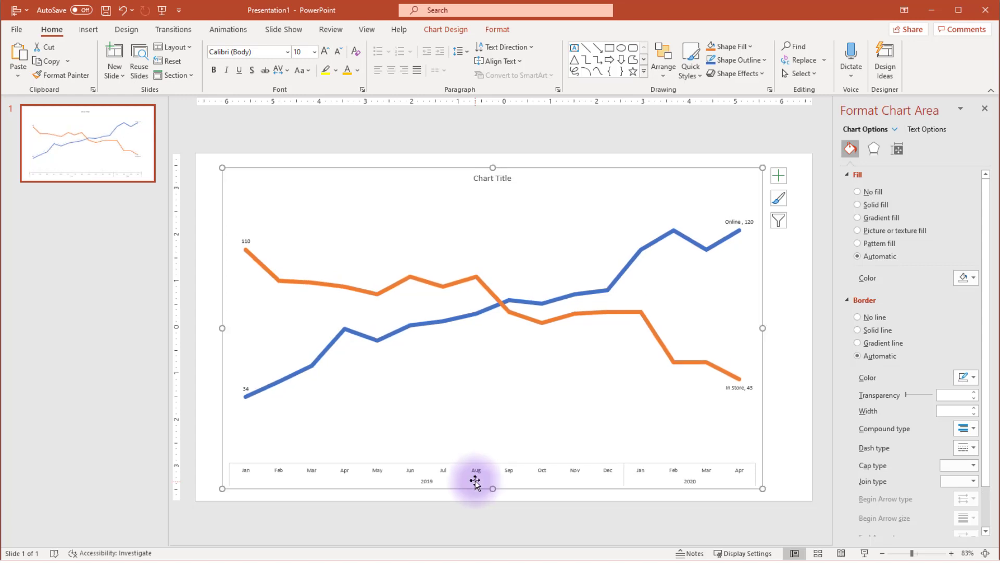
pyautogui.click(490, 180)
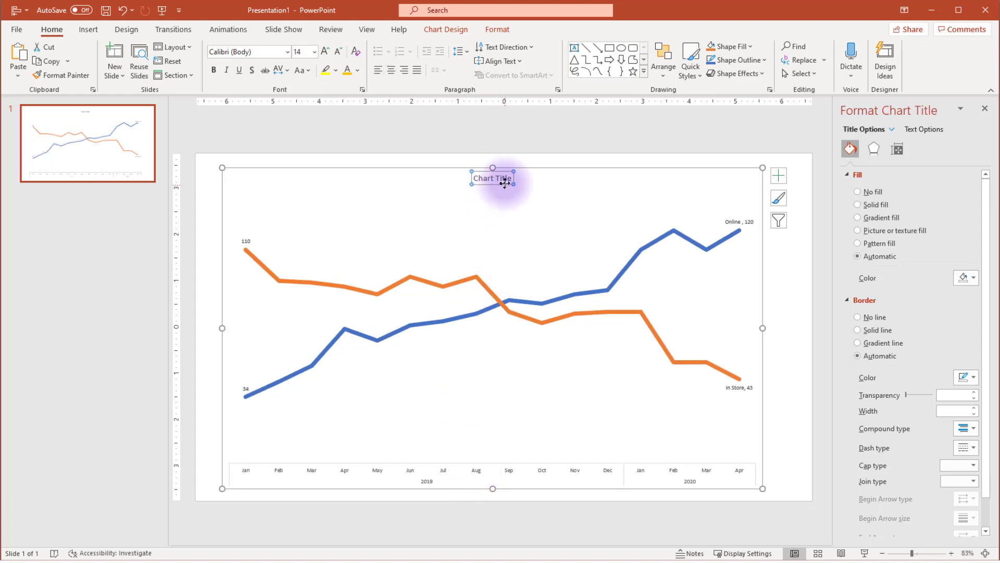
pyautogui.press('Delete')
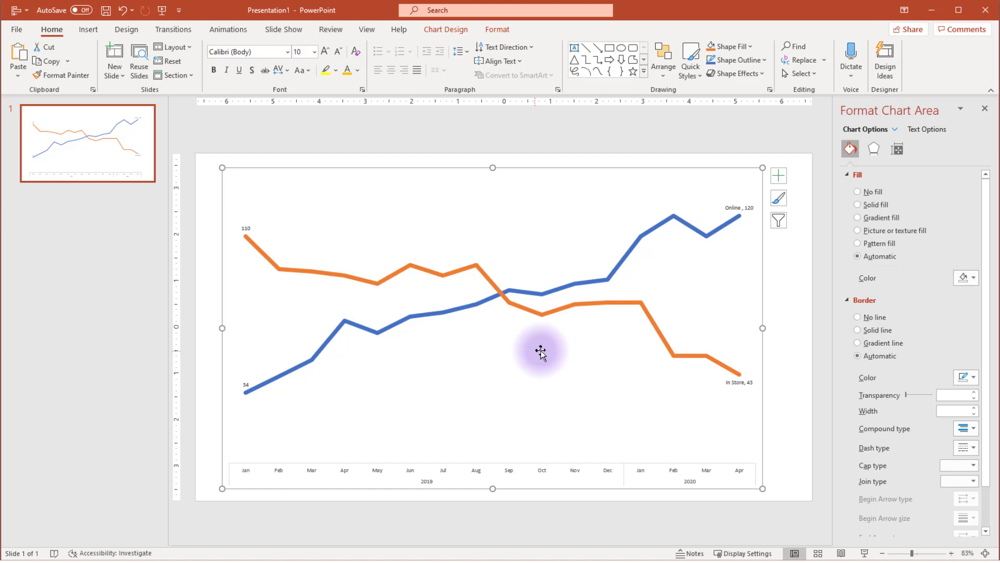
# Step: Enlarge the Online and In Store data labels to 14 pt
pyautogui.click(735, 207)
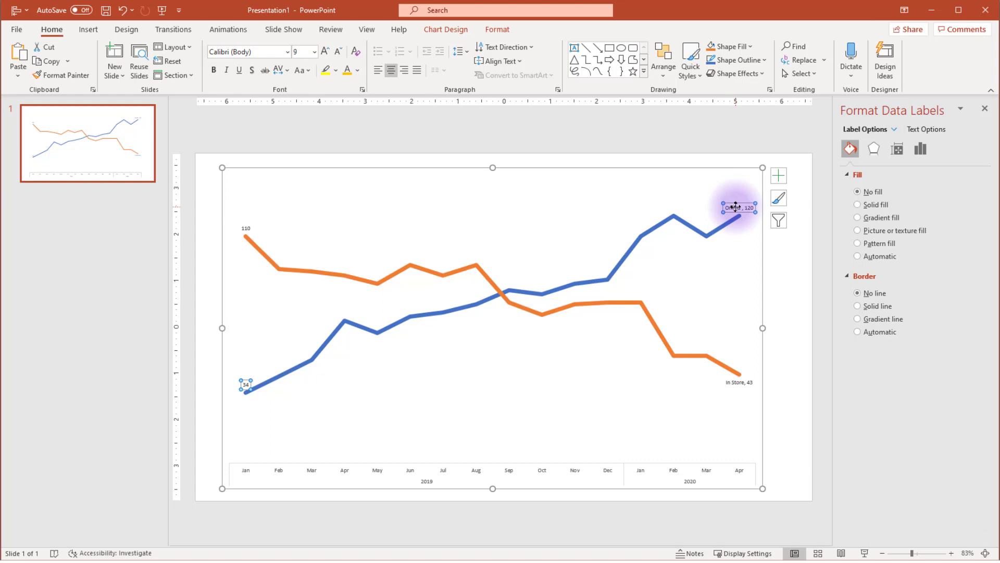
pyautogui.click(325, 51)
pyautogui.click(325, 51)
pyautogui.click(325, 51)
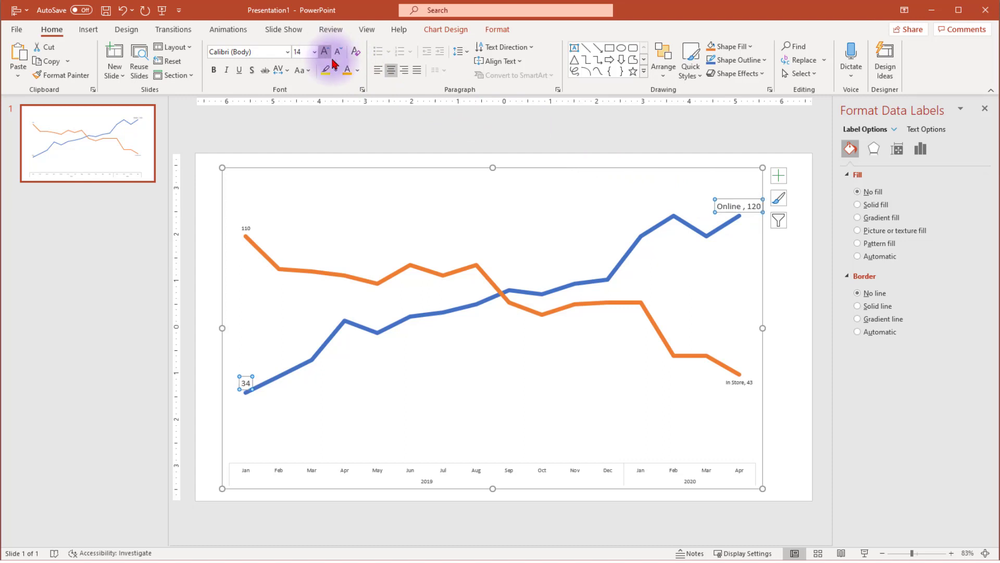
pyautogui.click(746, 383)
pyautogui.click(325, 51)
pyautogui.click(325, 52)
pyautogui.click(325, 51)
pyautogui.click(325, 51)
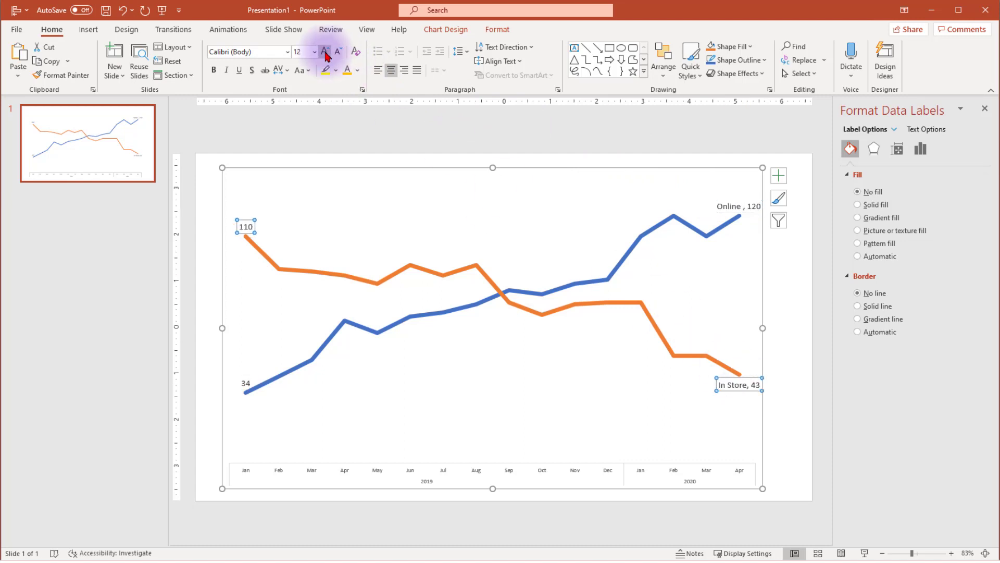
pyautogui.click(397, 465)
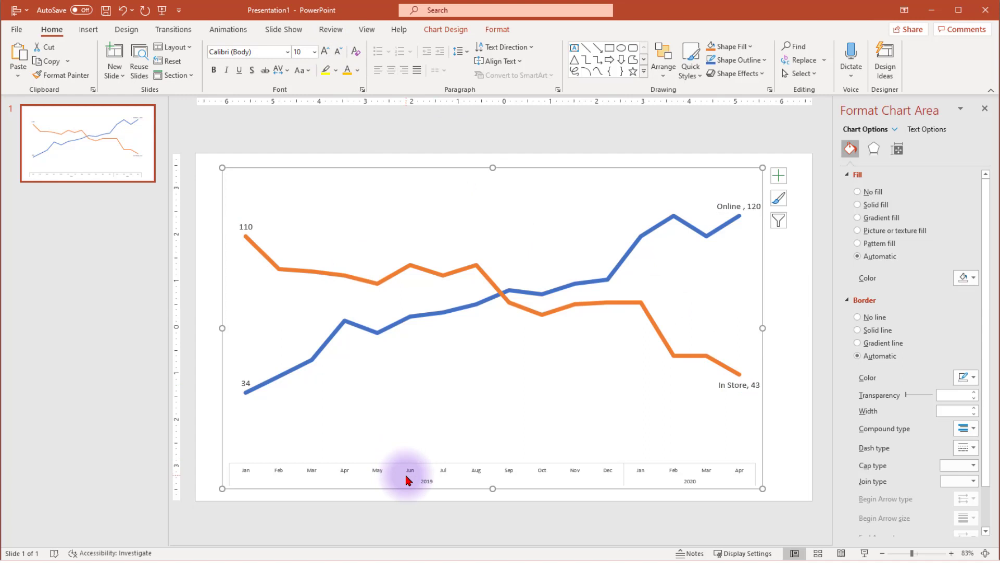
# Step: Enlarge the month and year category axis labels to 16 pt
pyautogui.click(408, 479)
pyautogui.click(324, 51)
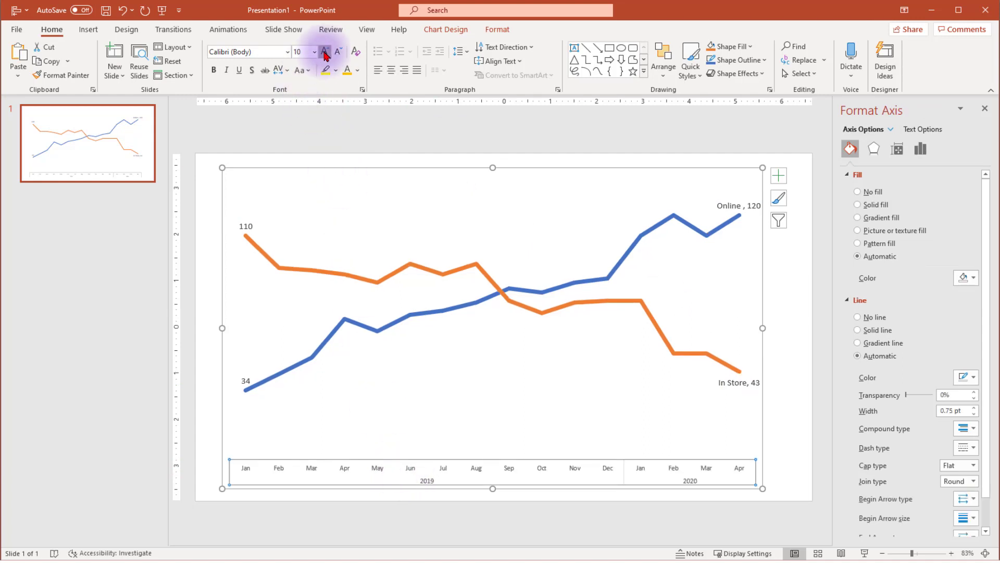
pyautogui.click(325, 51)
pyautogui.click(325, 51)
pyautogui.click(325, 51)
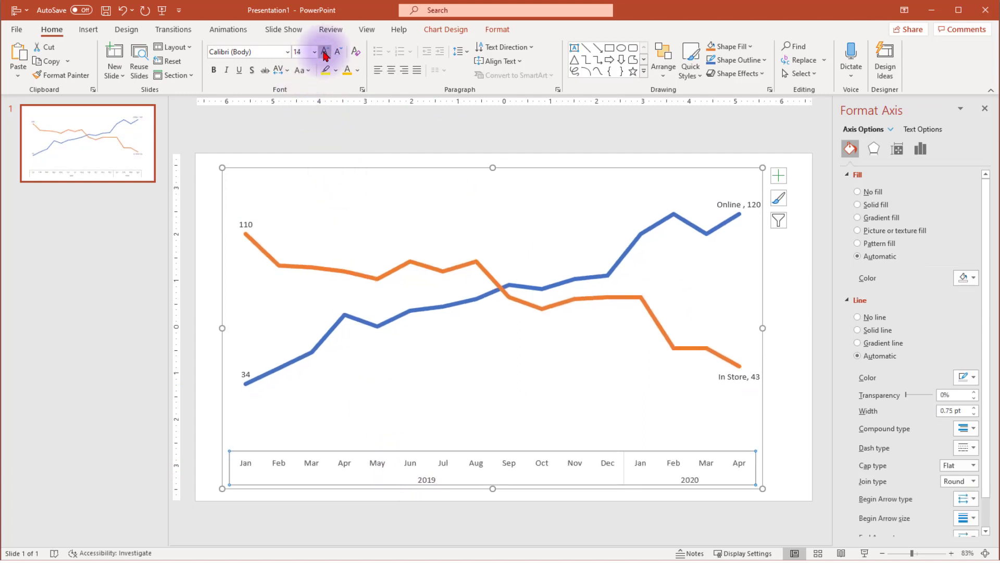
pyautogui.click(324, 51)
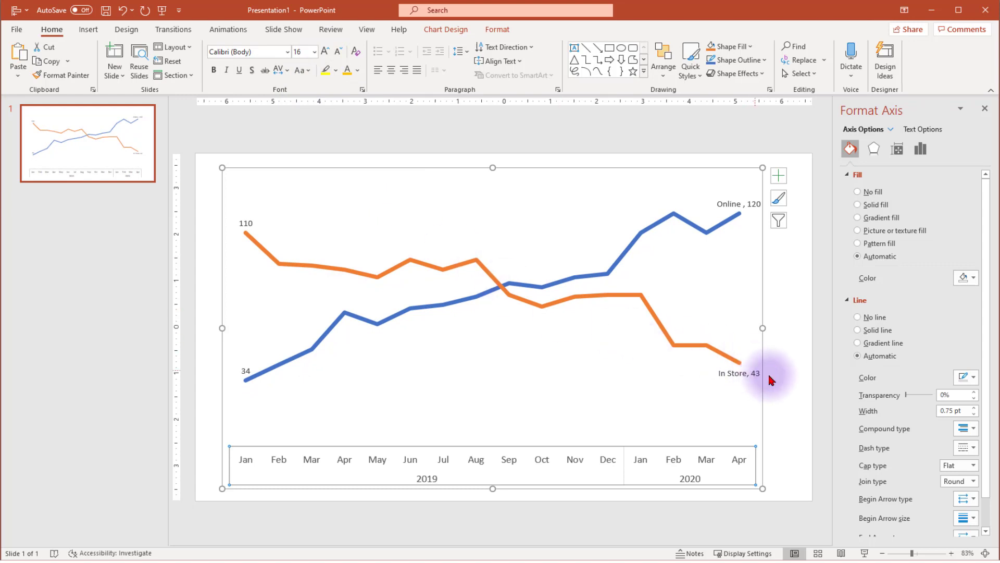
pyautogui.click(784, 385)
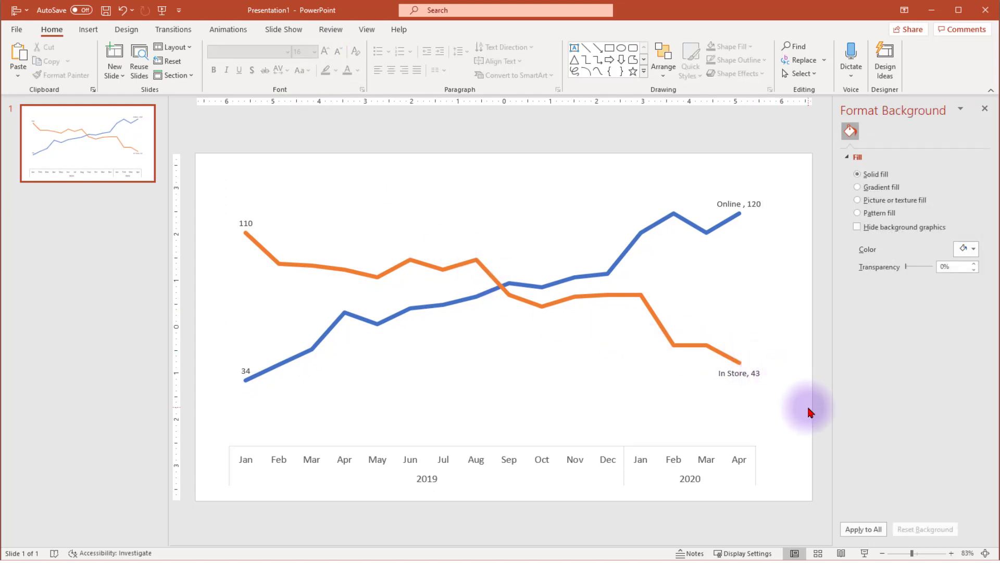
# Step: Paste the Allenson's logo as a picture, shrink it, and place it bottom-left of the chart
pyautogui.rightClick(215, 300)
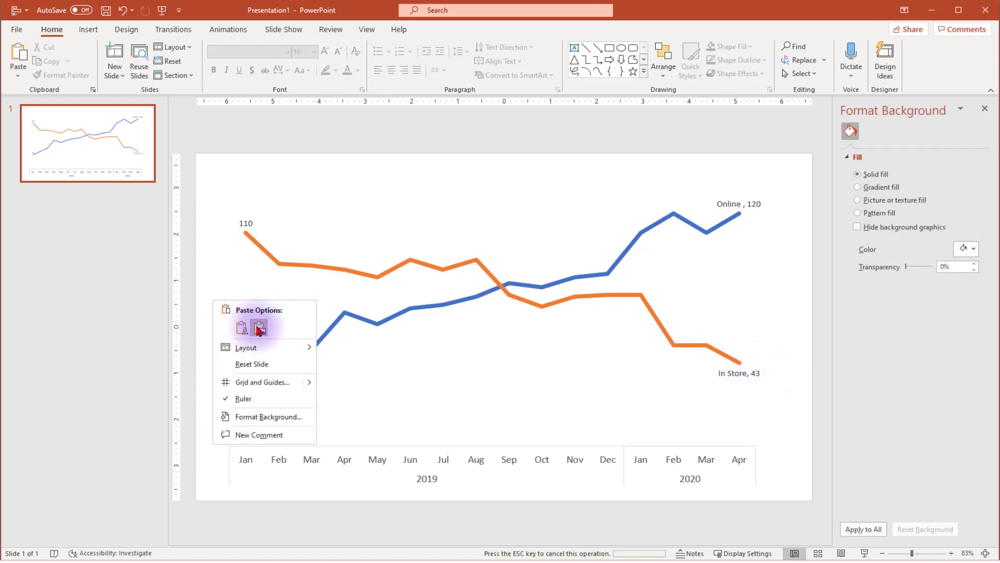
pyautogui.click(242, 330)
pyautogui.moveTo(774, 197); pyautogui.dragTo(372, 354)
pyautogui.moveTo(327, 406); pyautogui.dragTo(316, 452)
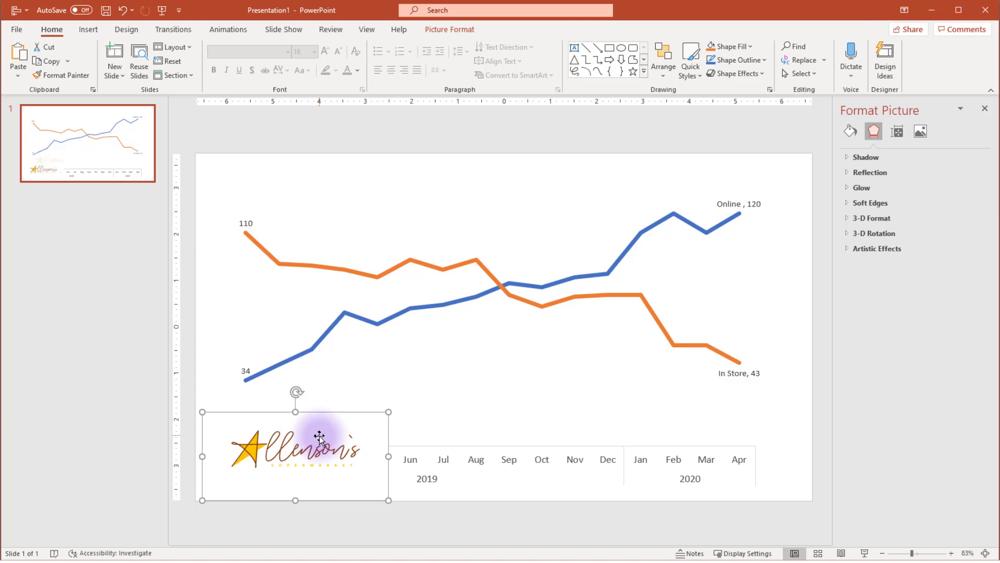
# Step: Recolour the Online line with the eyedropper to the logo star's yellow
pyautogui.click(704, 233)
pyautogui.rightClick(704, 232)
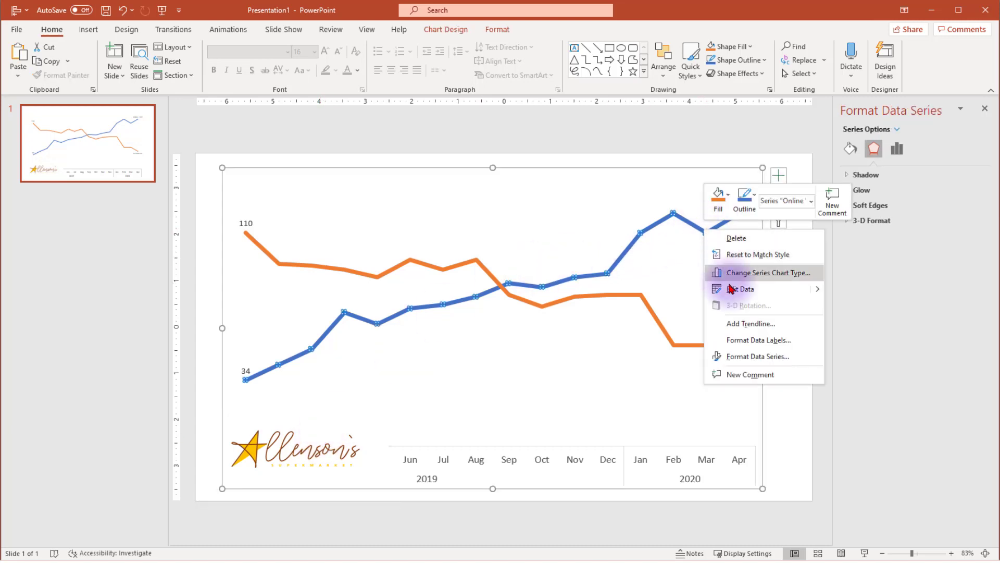
pyautogui.click(721, 356)
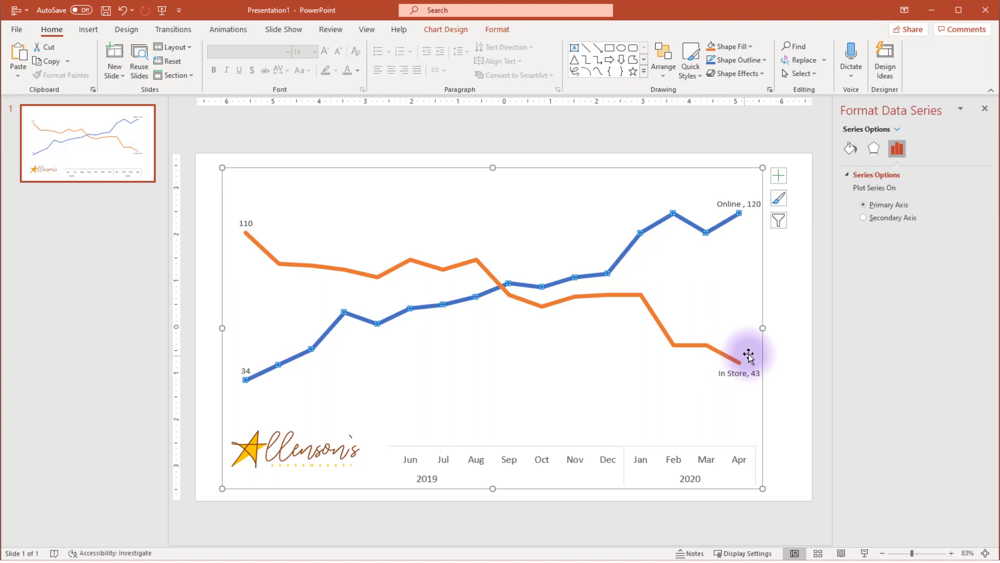
pyautogui.click(850, 150)
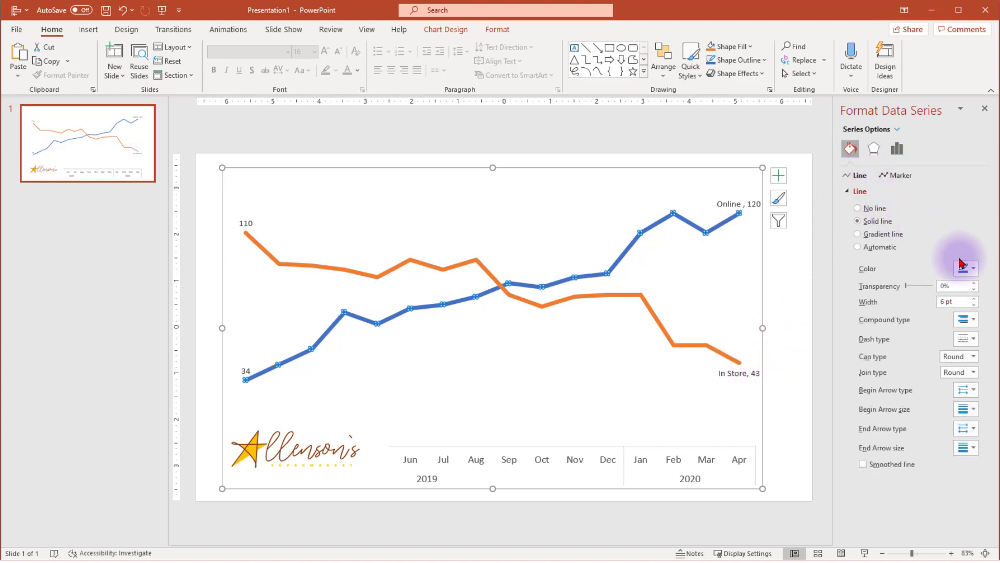
pyautogui.click(974, 271)
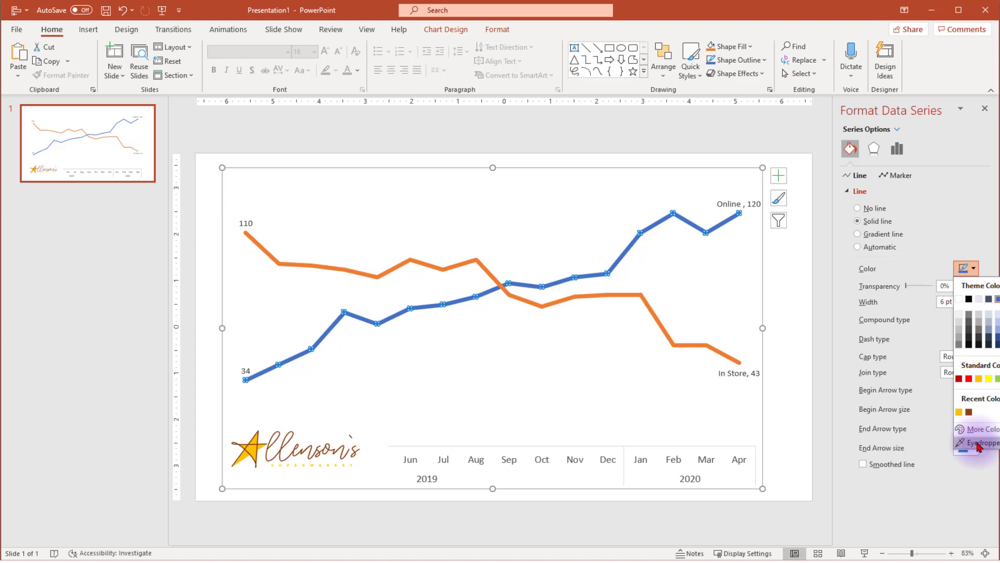
pyautogui.click(978, 445)
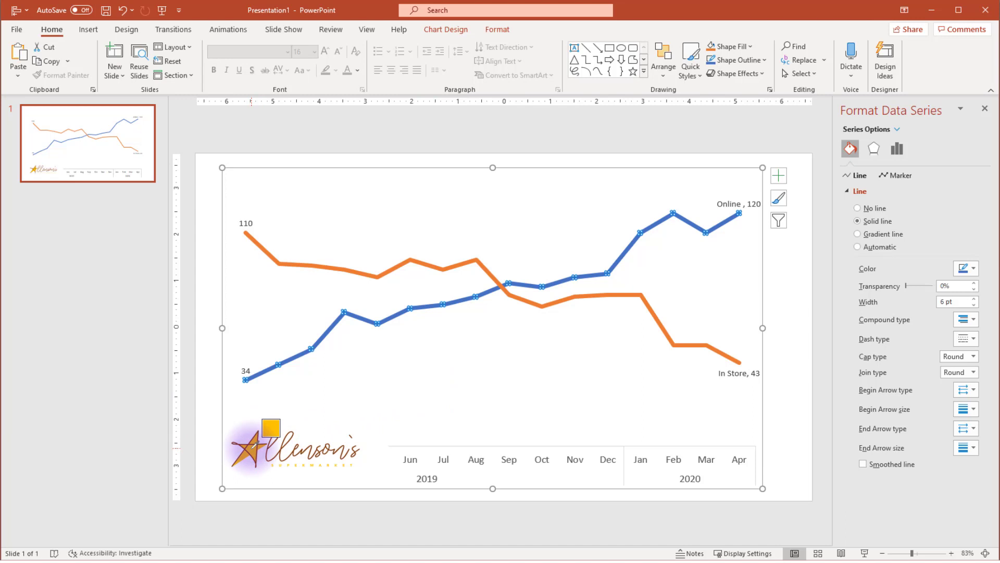
pyautogui.click(254, 444)
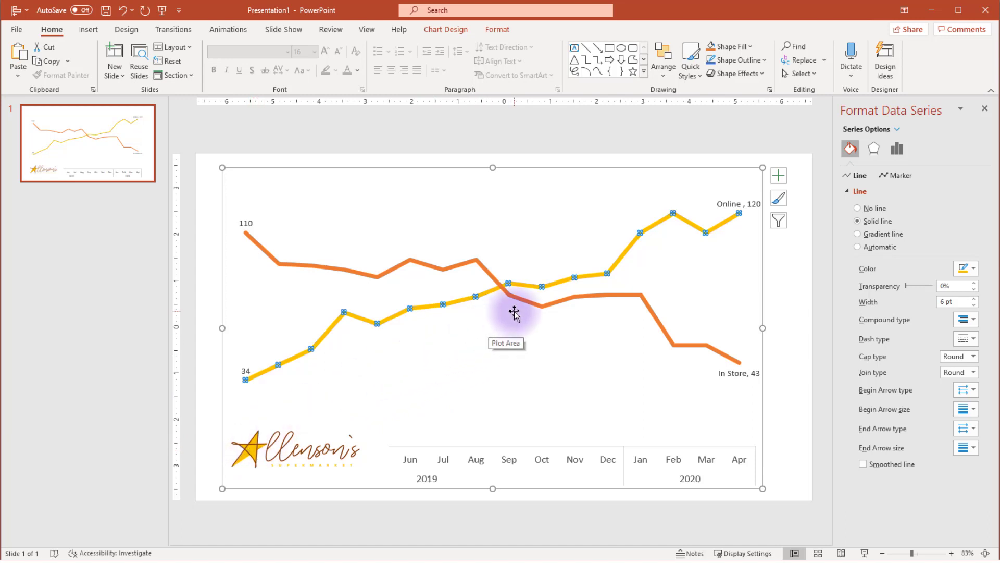
# Step: Delete the logo picture and set the In Store line's colour to grey
pyautogui.click(354, 428)
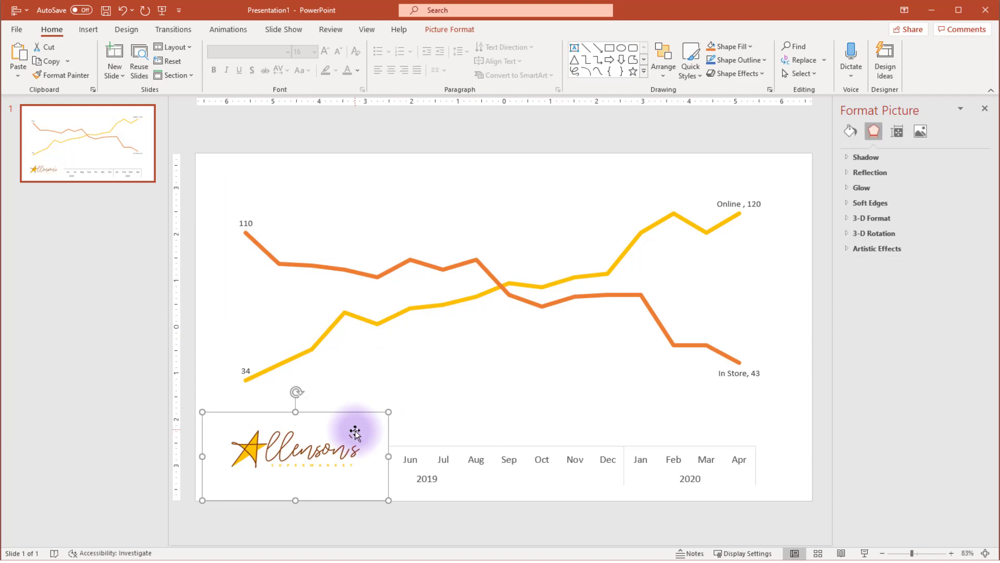
pyautogui.press('Delete')
pyautogui.click(562, 305)
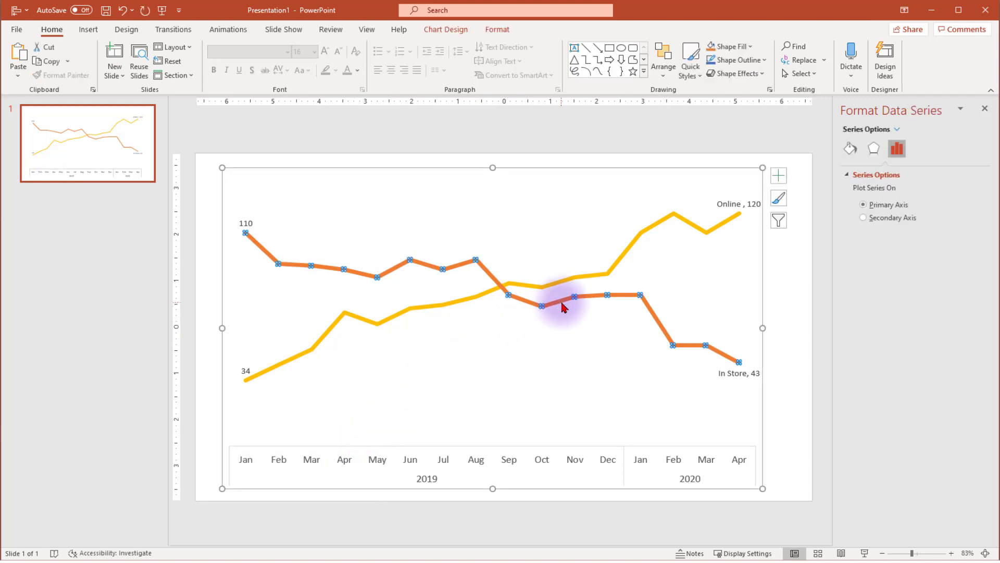
pyautogui.click(857, 150)
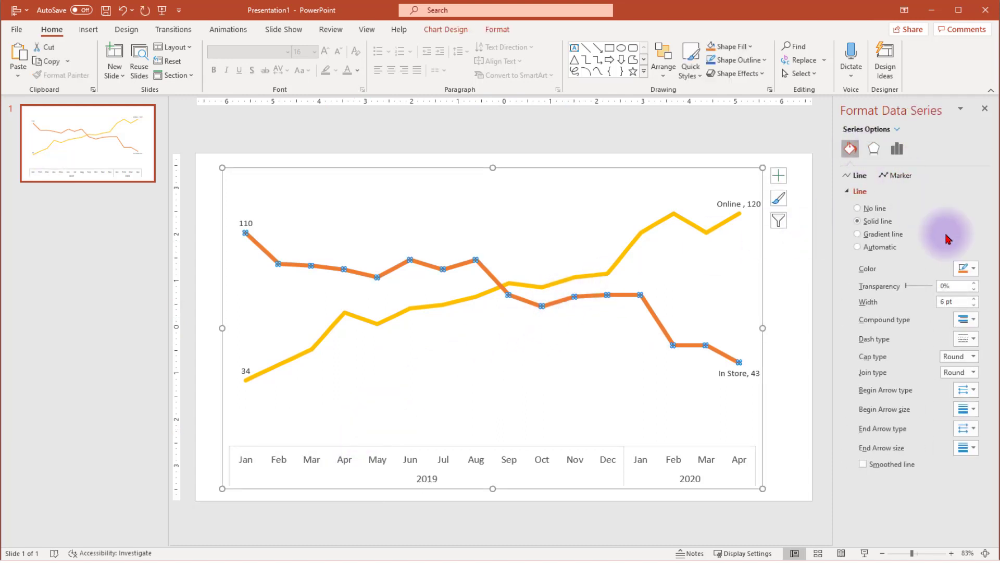
pyautogui.click(966, 268)
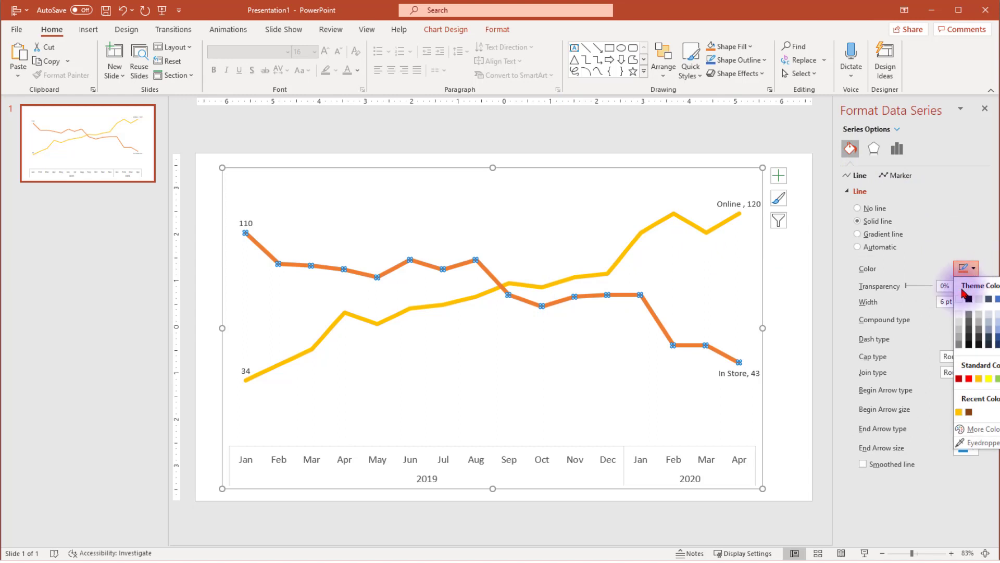
pyautogui.click(959, 331)
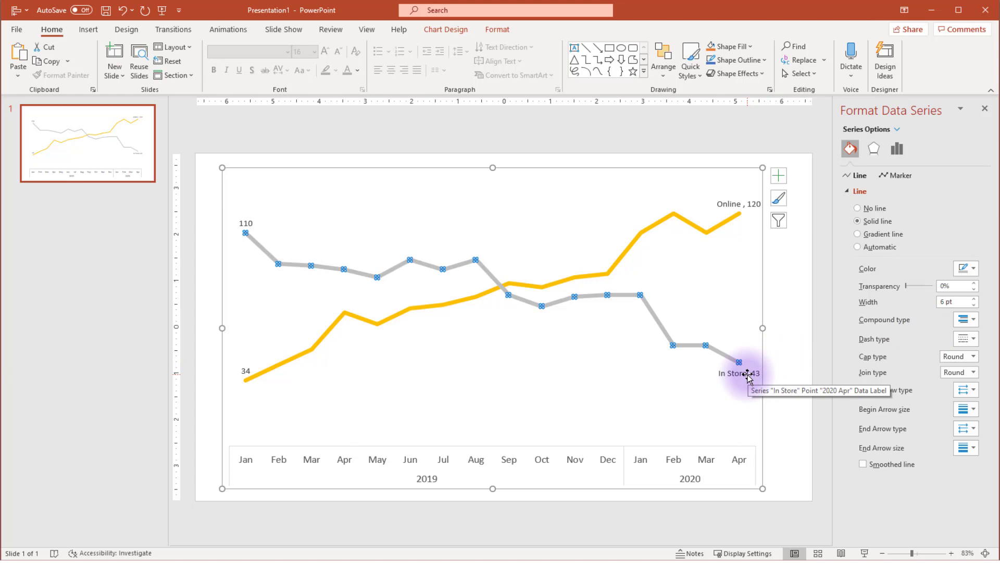
# Step: Give the In Store data labels (110 and 43) light grey text
pyautogui.click(747, 374)
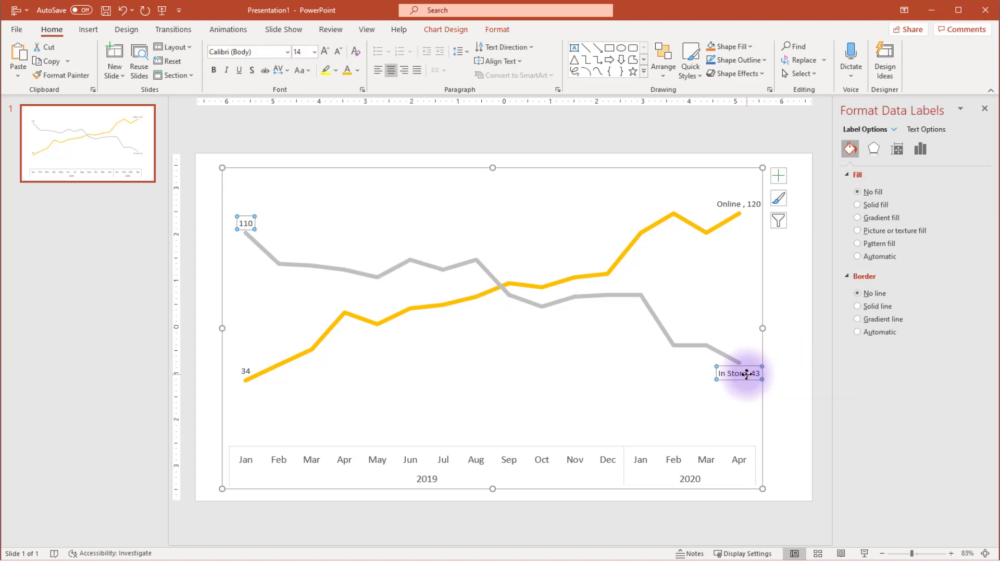
pyautogui.click(358, 70)
pyautogui.click(348, 134)
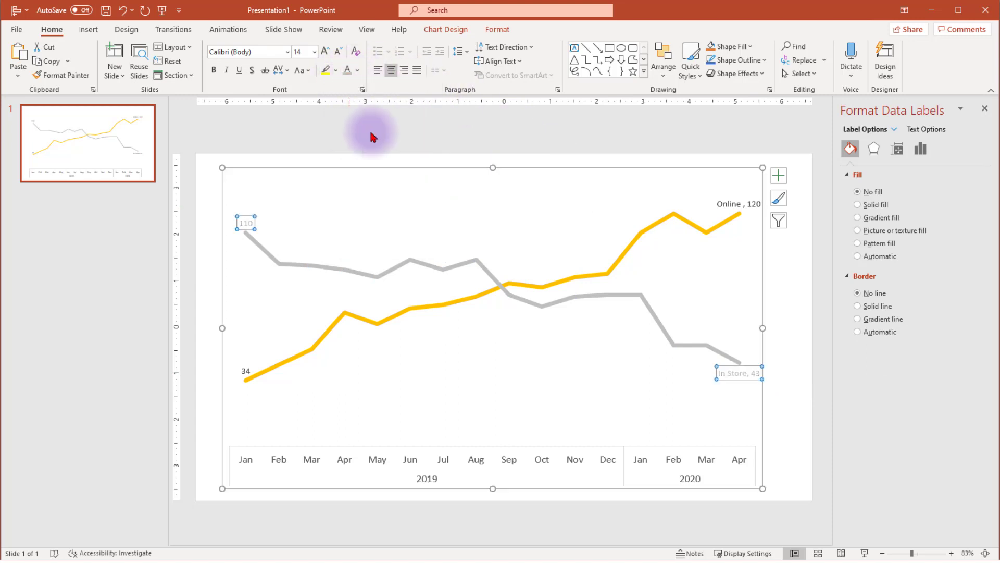
# Step: Give the Online data labels (34 and 120) the yellow text colour
pyautogui.click(729, 204)
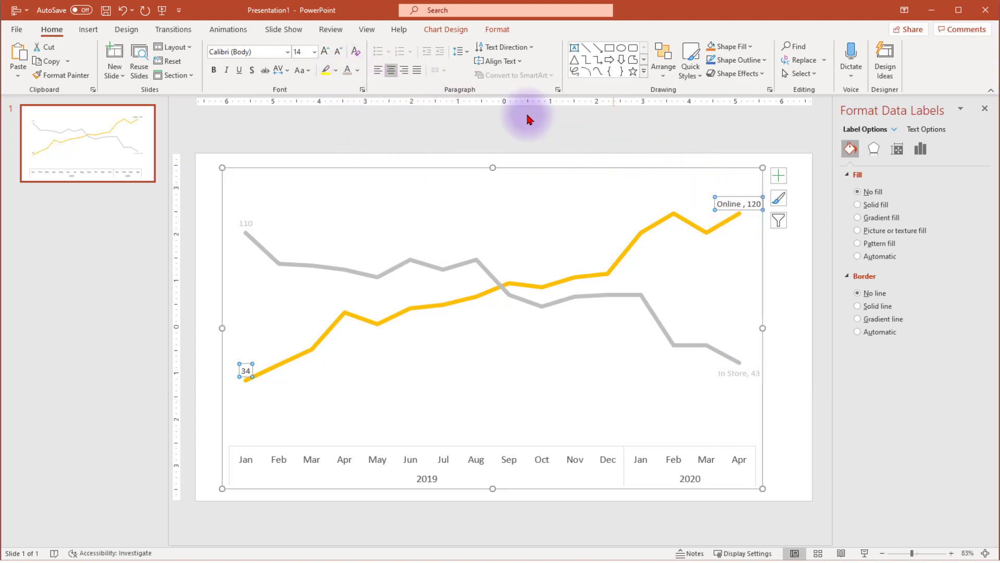
pyautogui.click(357, 70)
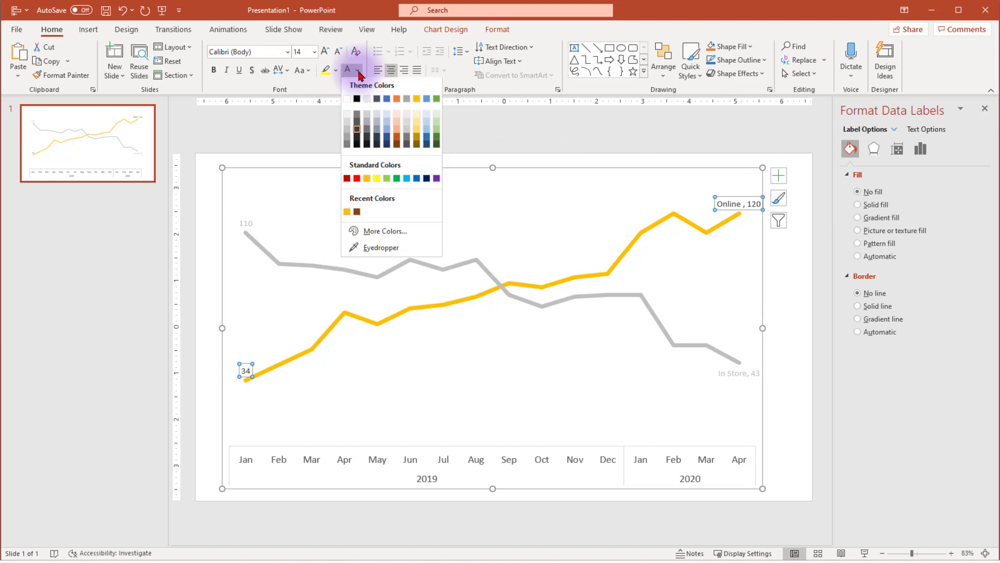
pyautogui.click(346, 213)
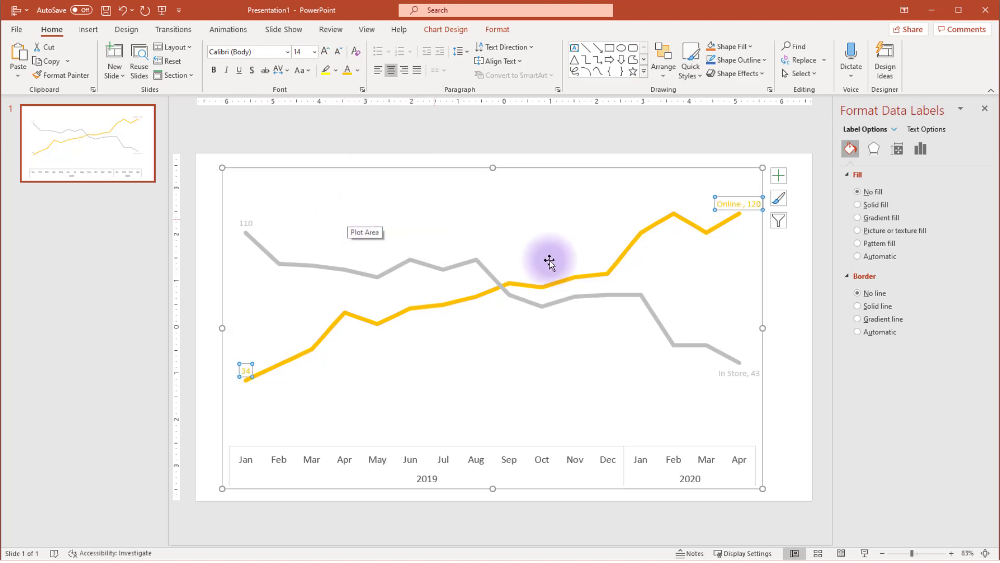
pyautogui.click(777, 339)
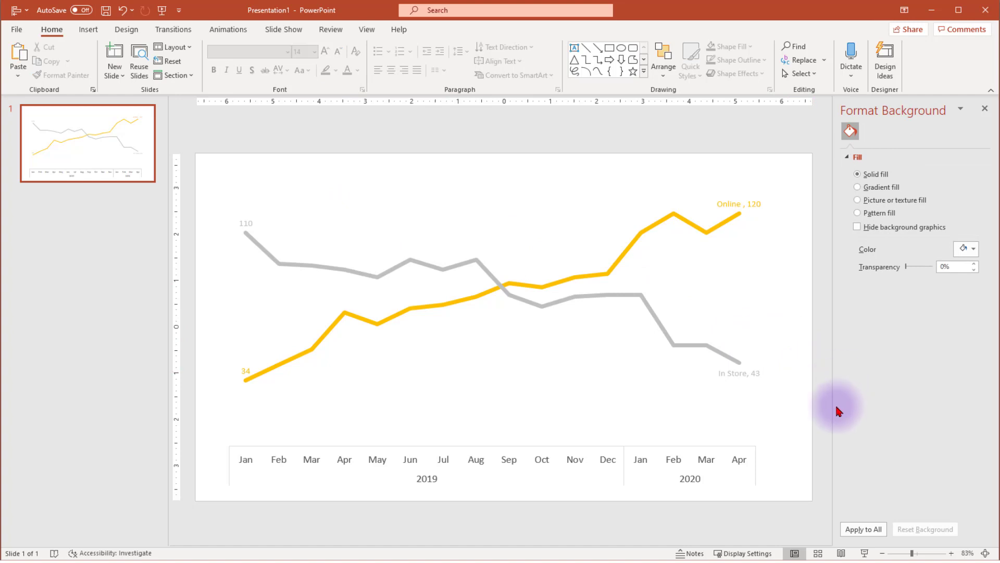